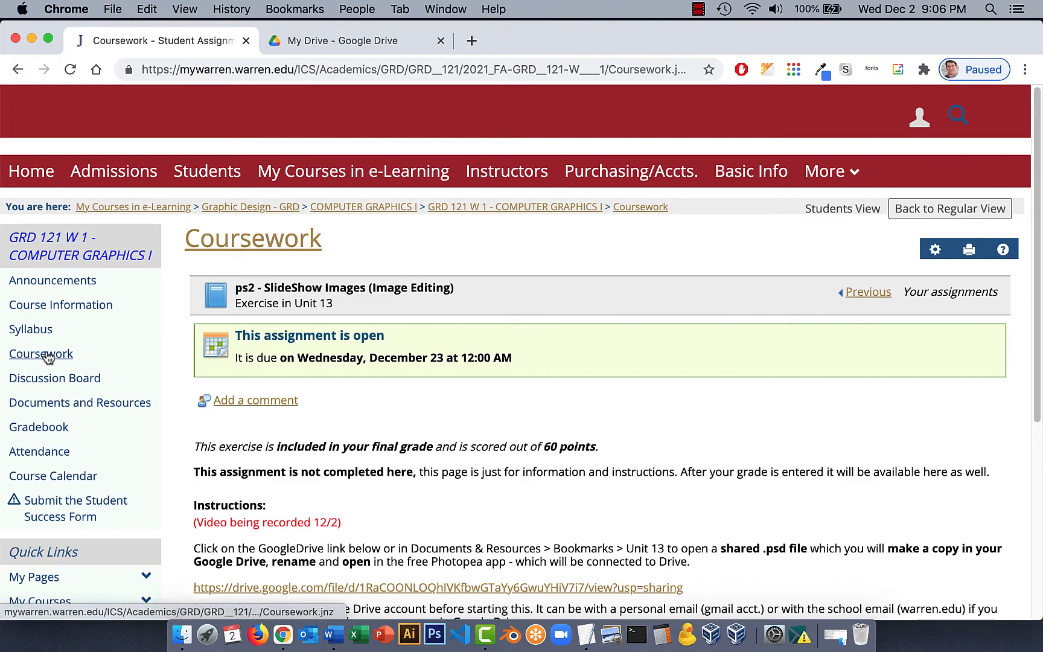
Open the ps2 SlideShow Images assignment in Coursework and follow its shared Google Drive file link.
left_click(49, 354)
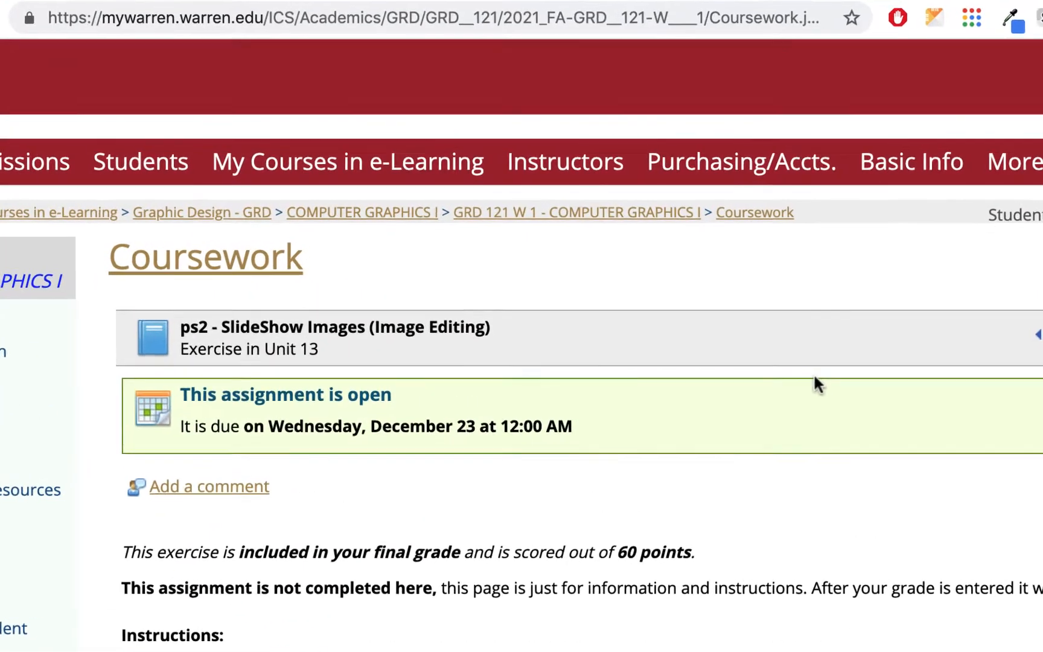
scroll(679, 326, "down", 5)
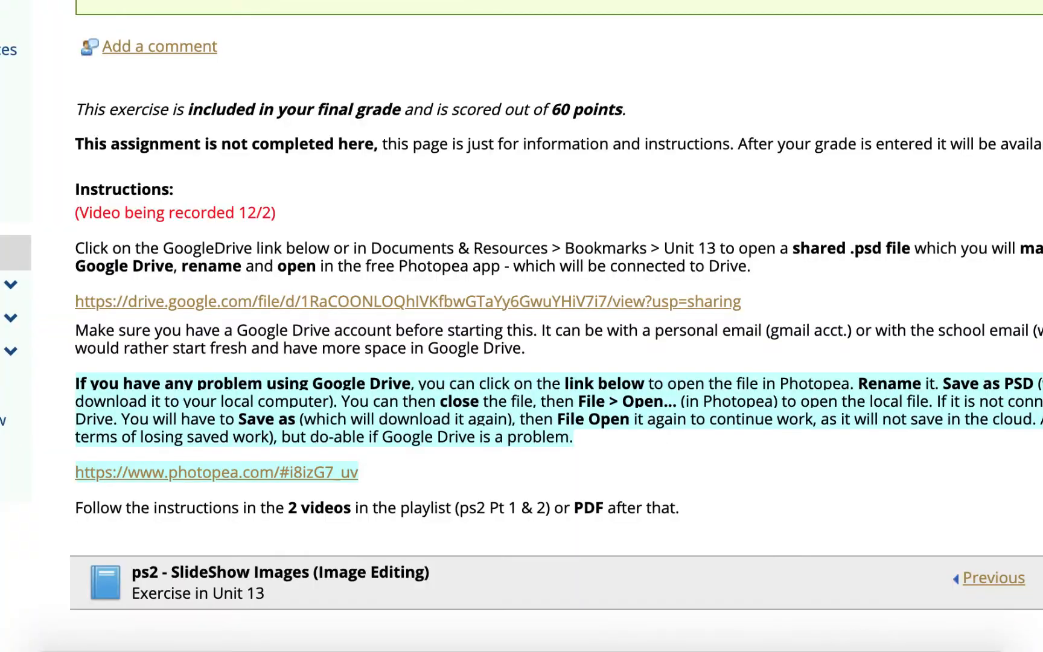
left_click(597, 302)
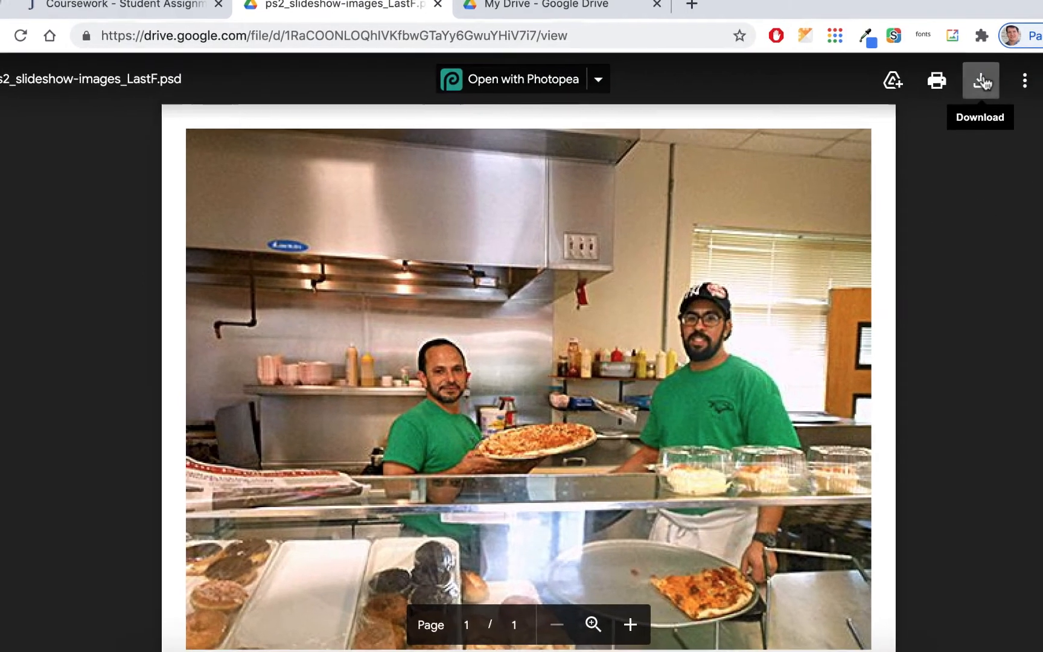
Download the ps2_slideshow-images_LastF.psd file and locate it in the Downloads folder.
left_click(981, 82)
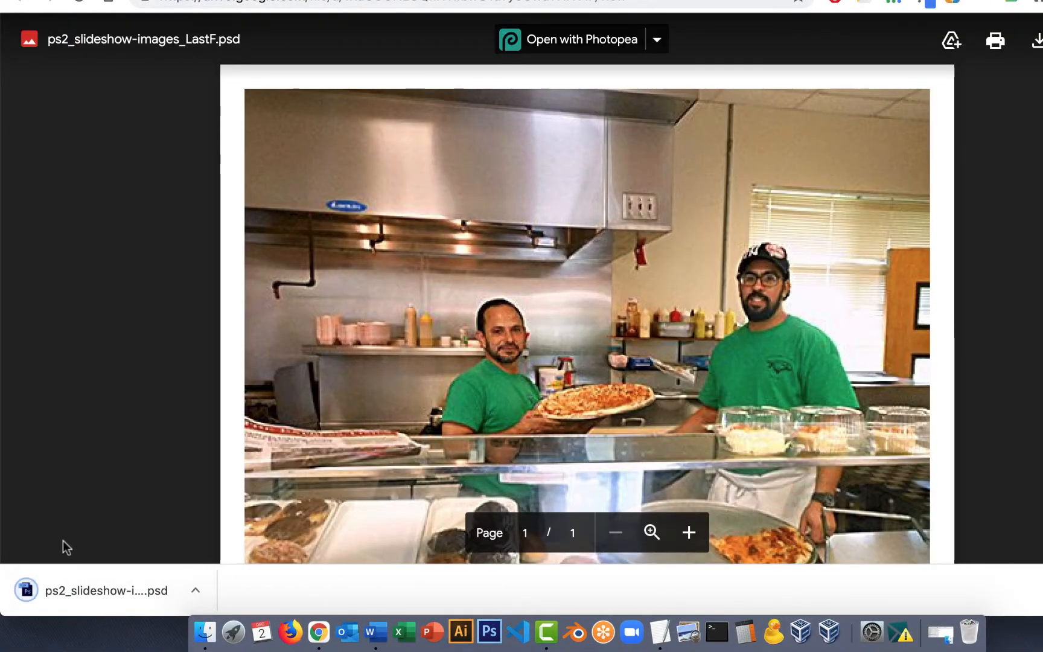
left_click(203, 631)
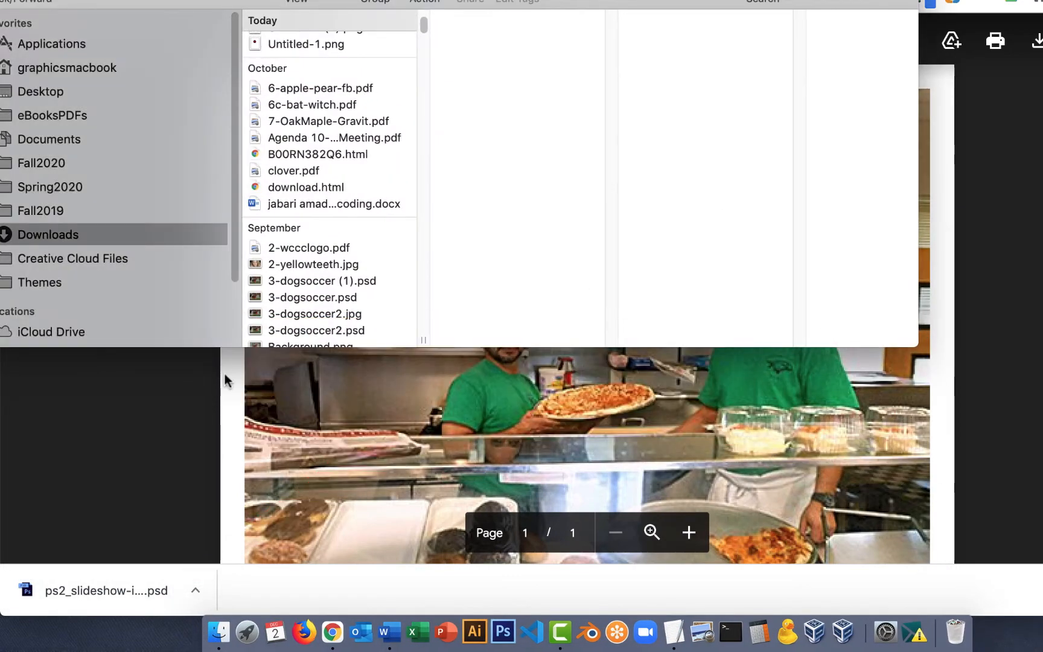
scroll(299, 150, "up", 5)
left_click(364, 37)
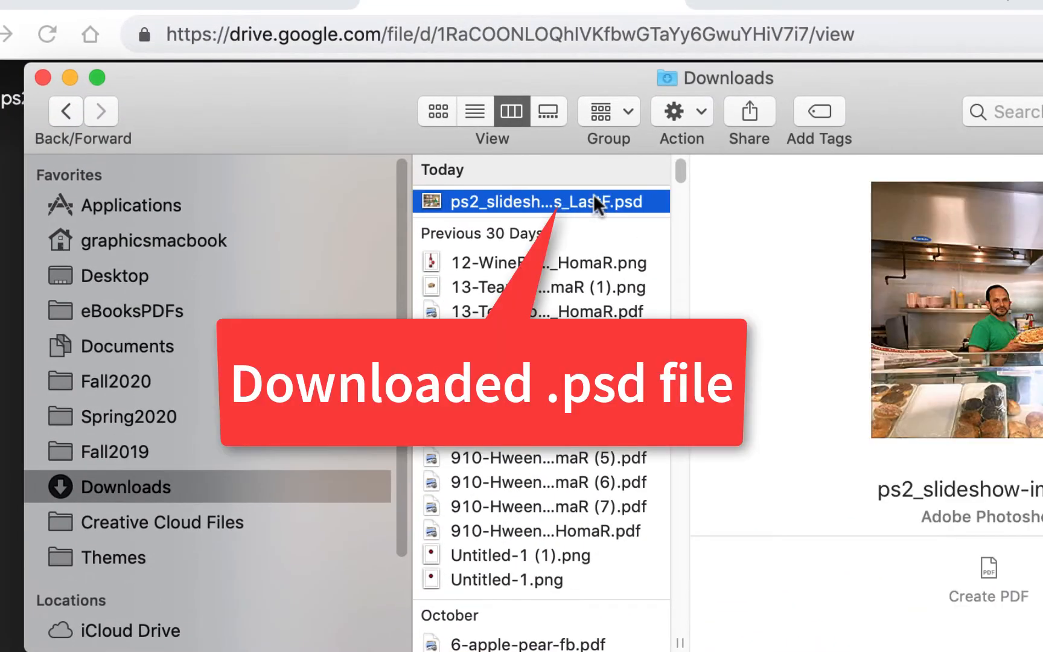
Upload the downloaded .psd into the grd121 folder of My Drive by dropping it from the Downloads folder.
left_click(703, 11)
left_click(703, 11)
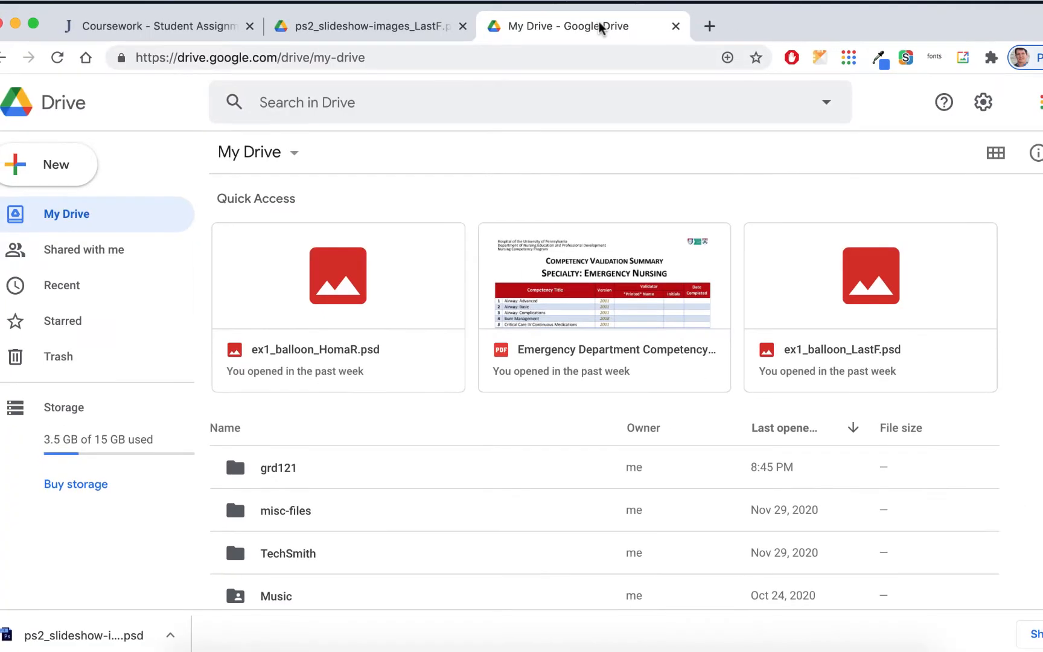
double_click(293, 470)
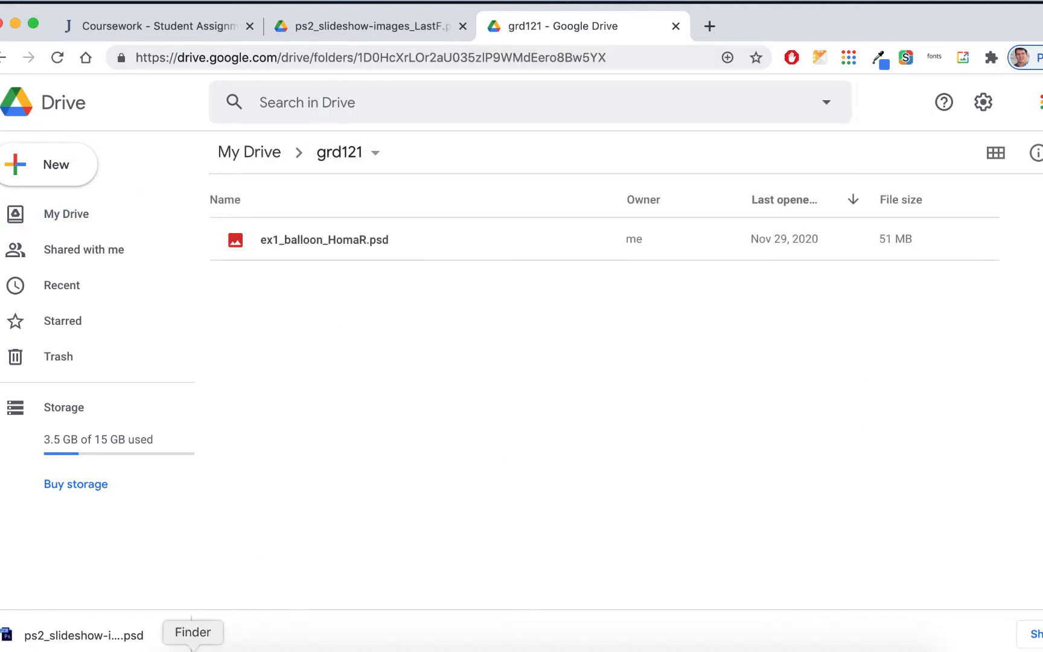
left_click(192, 649)
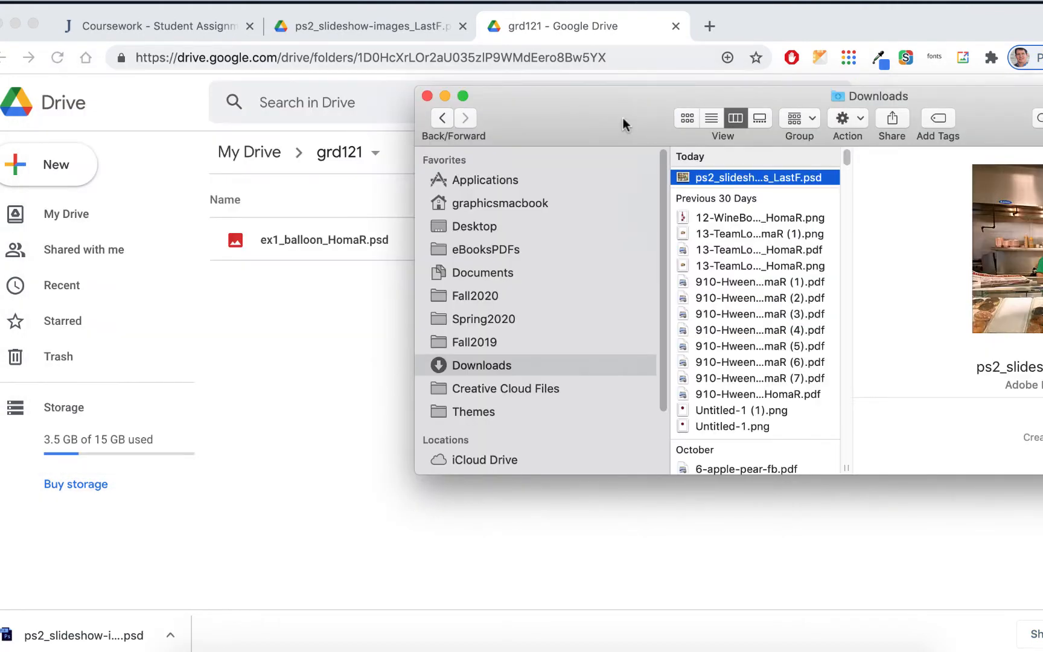
left_click_drag(622, 117, 693, 290)
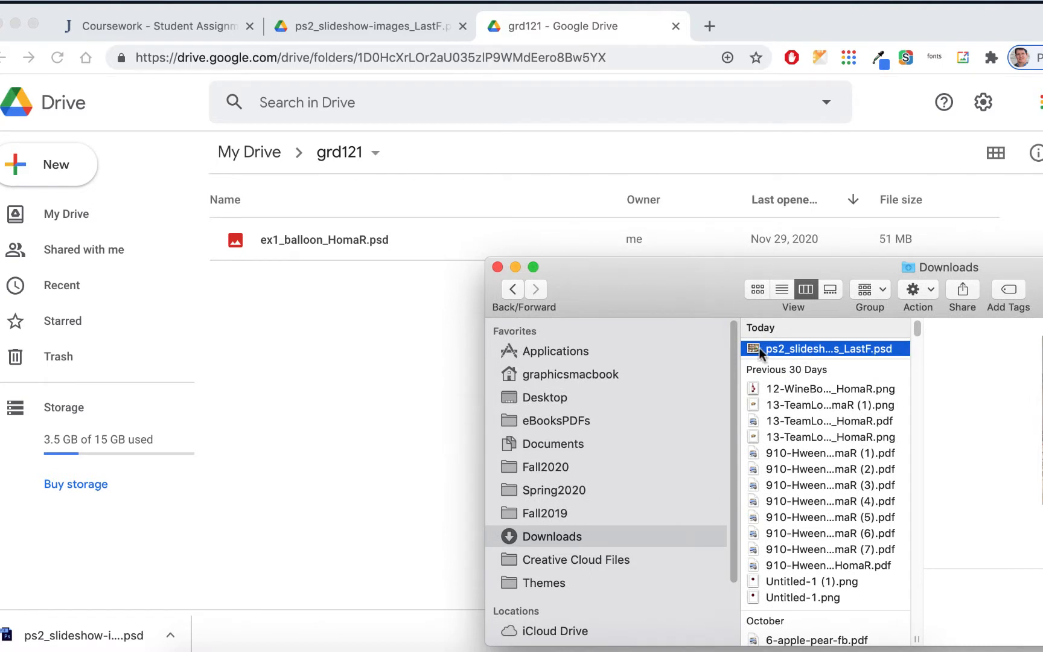
left_click_drag(753, 345, 252, 303)
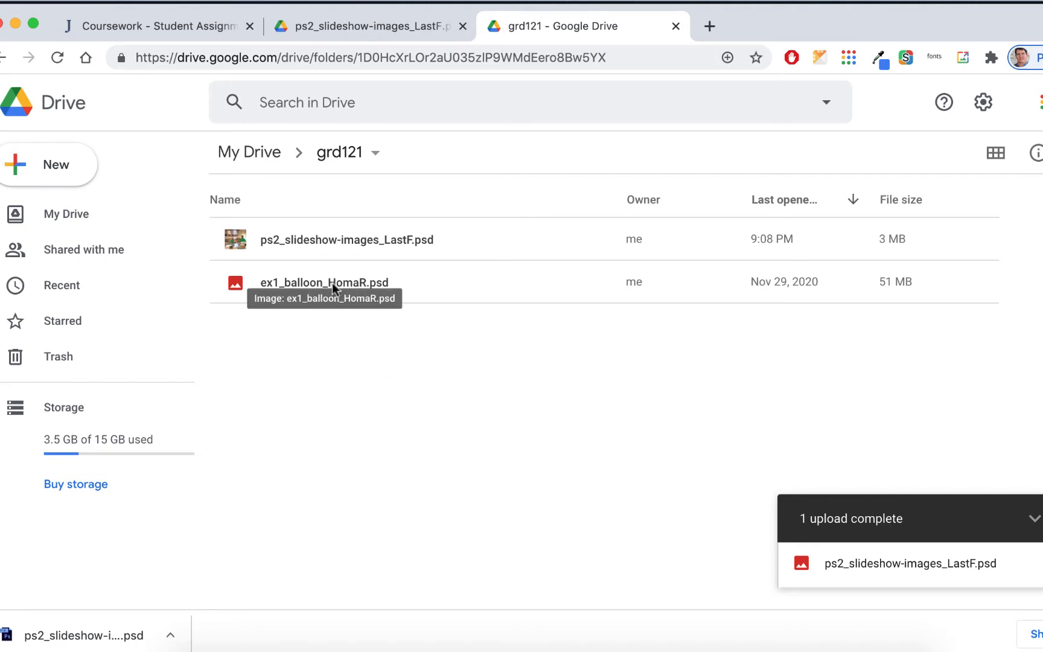
Open the uploaded .psd in Photopea from Drive, then close the Photopea tab.
left_click(387, 240)
double_click(387, 240)
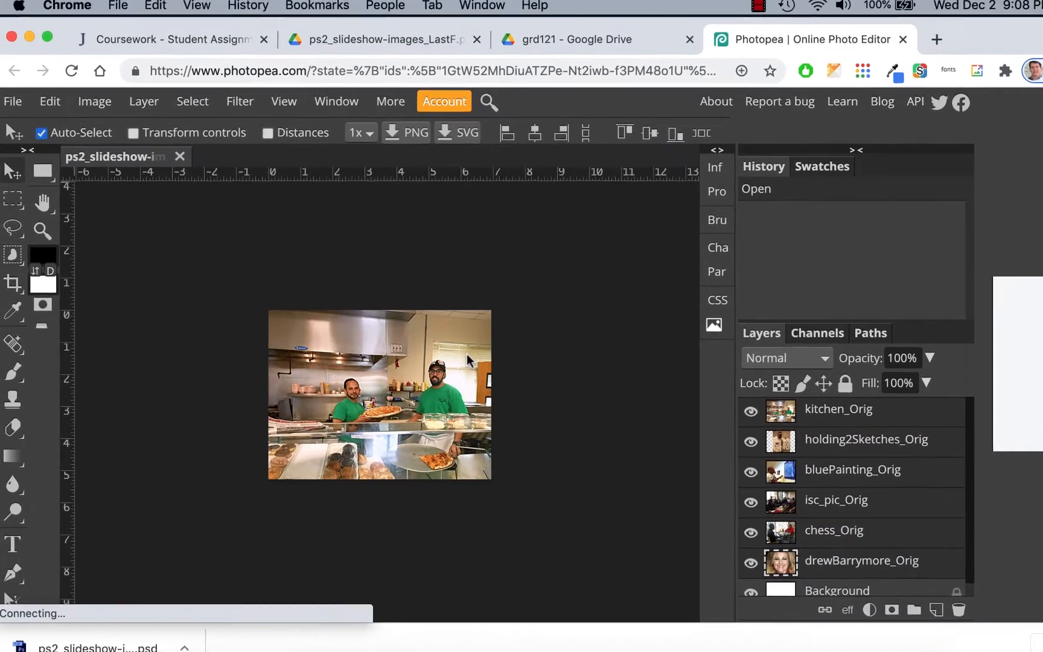
left_click(4, 87)
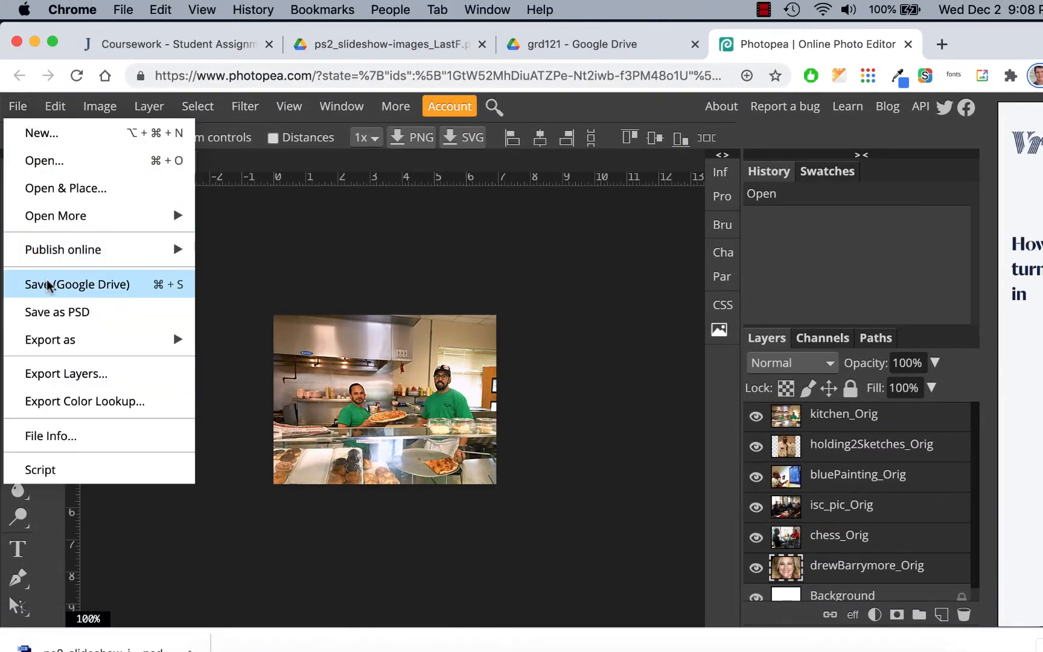
left_click(530, 251)
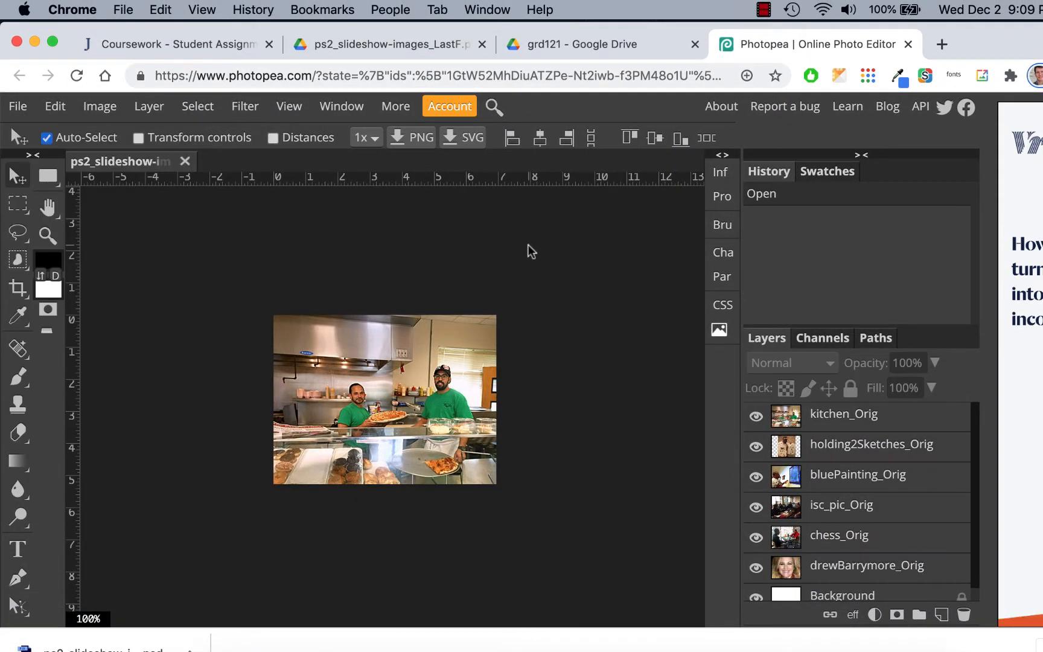
left_click(908, 43)
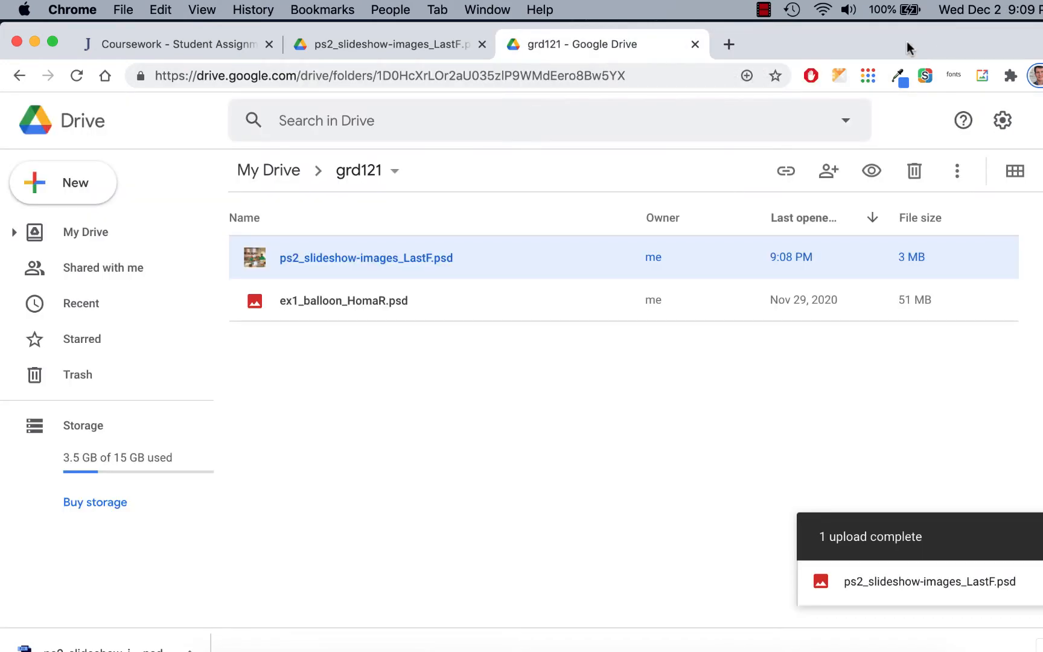
Remove the uploaded ps2_slideshow-images_LastF.psd from the grd121 folder.
right_click(368, 254)
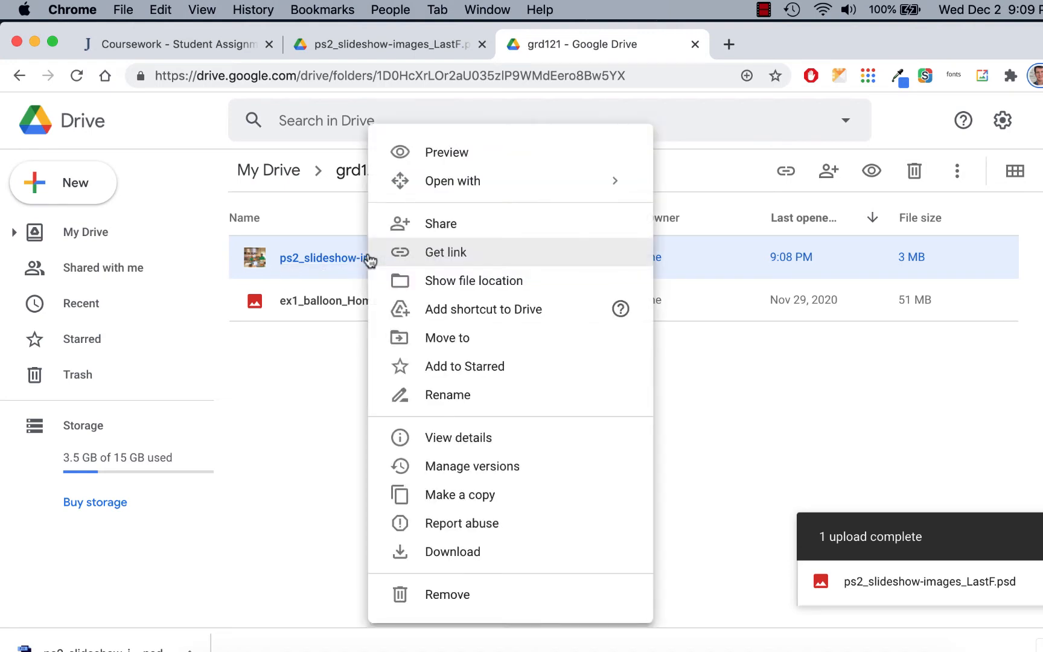
left_click(430, 598)
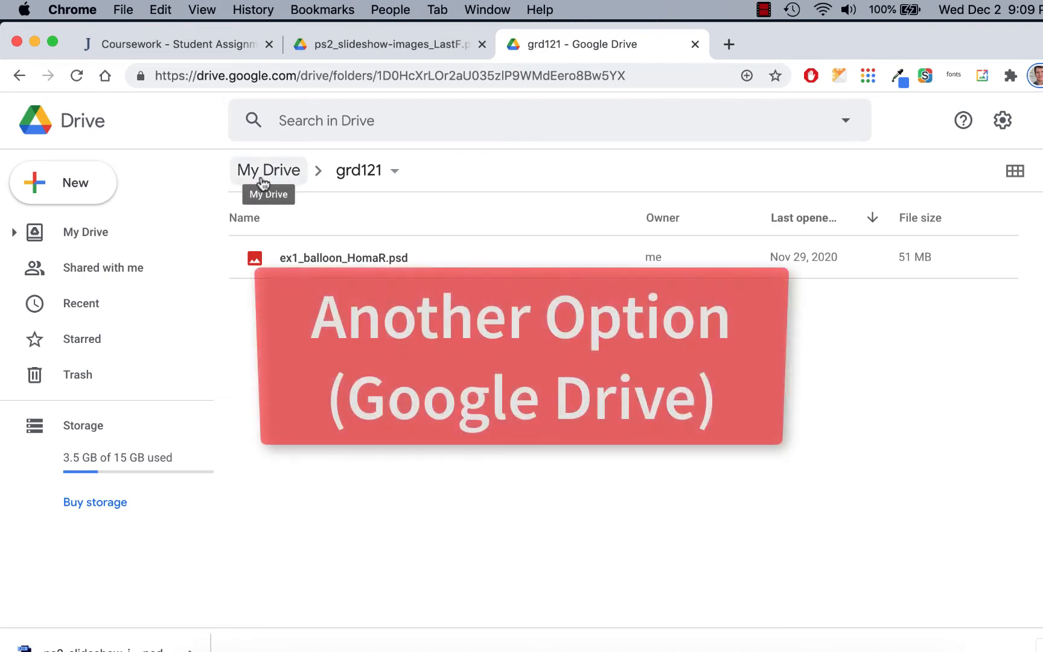
Reopen the shared ps2 file from the coursework link and open it with Photopea.
left_click(261, 172)
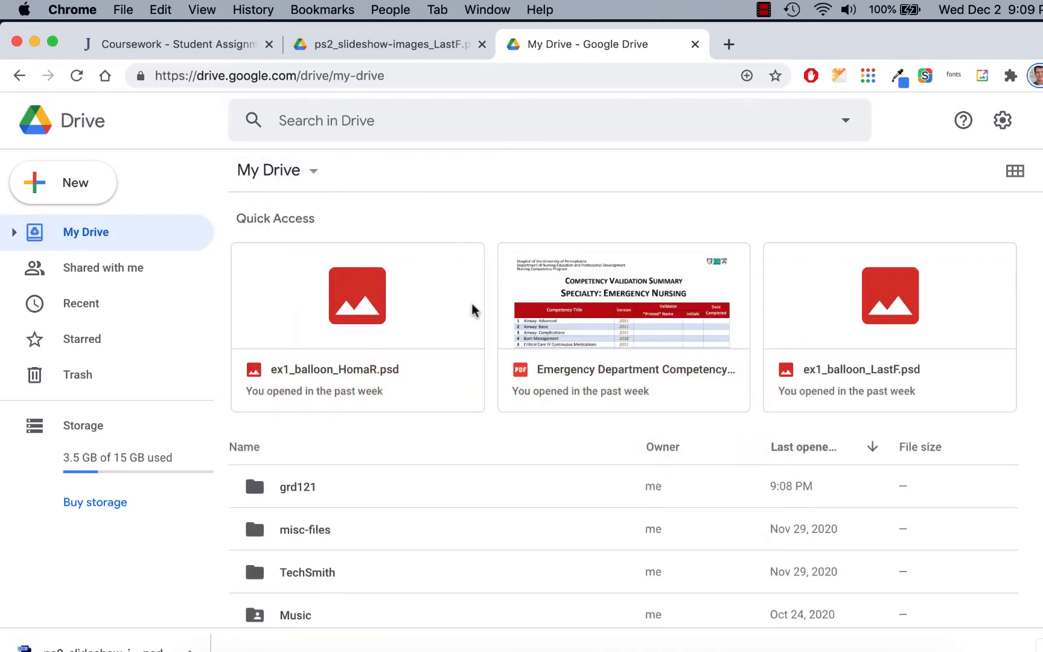
scroll(472, 310, "down", 1)
scroll(472, 305, "down", 1)
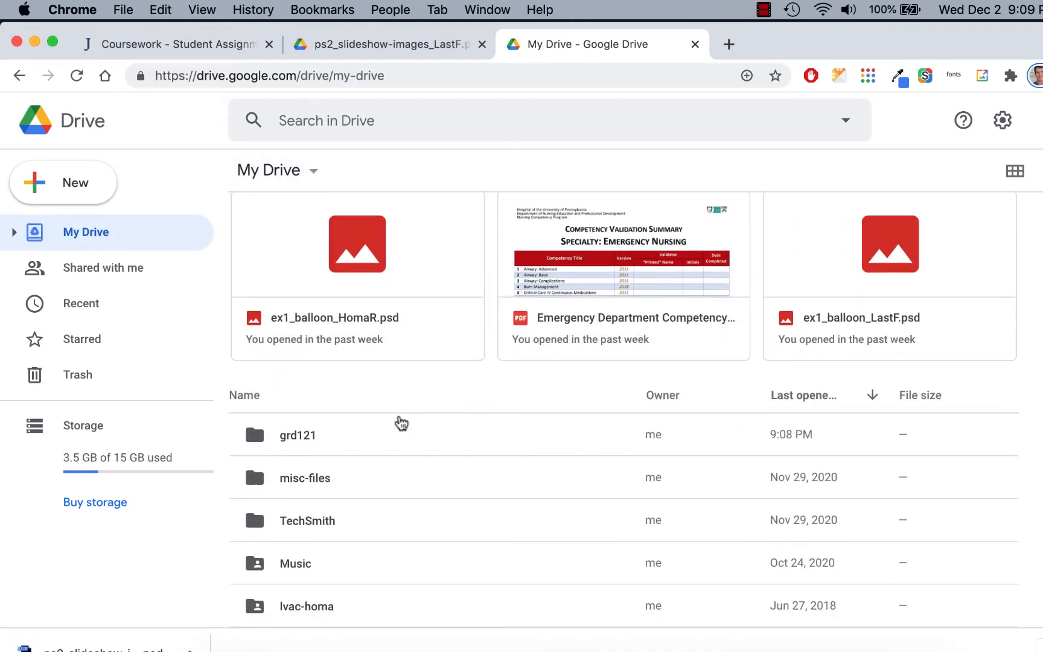
middle_click(396, 44)
left_click(200, 45)
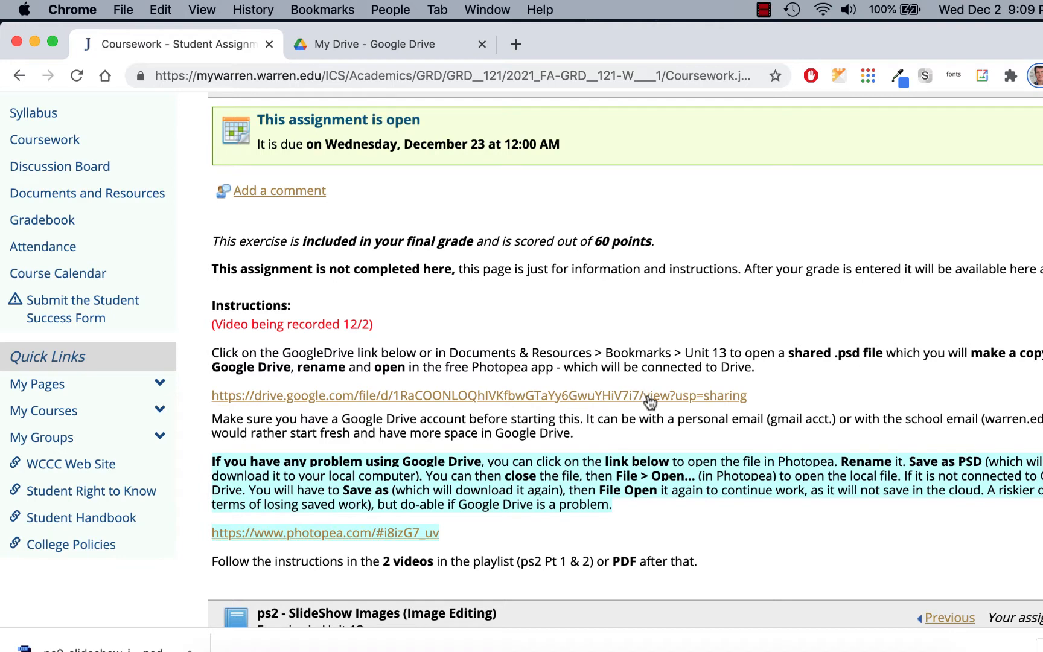
left_click(612, 395)
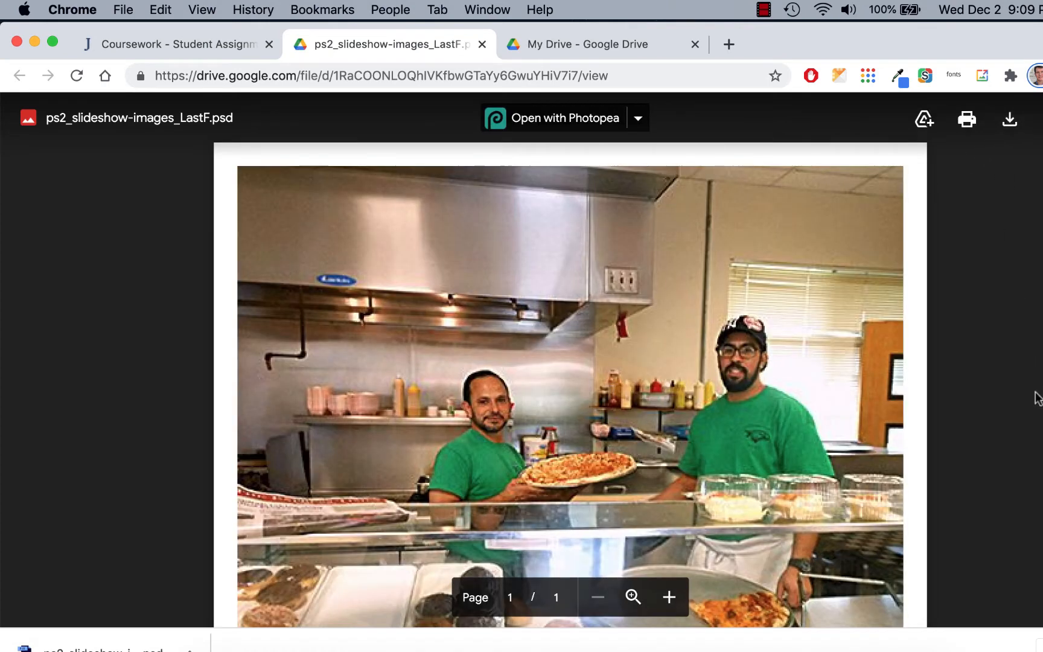
left_click(638, 118)
left_click(651, 176)
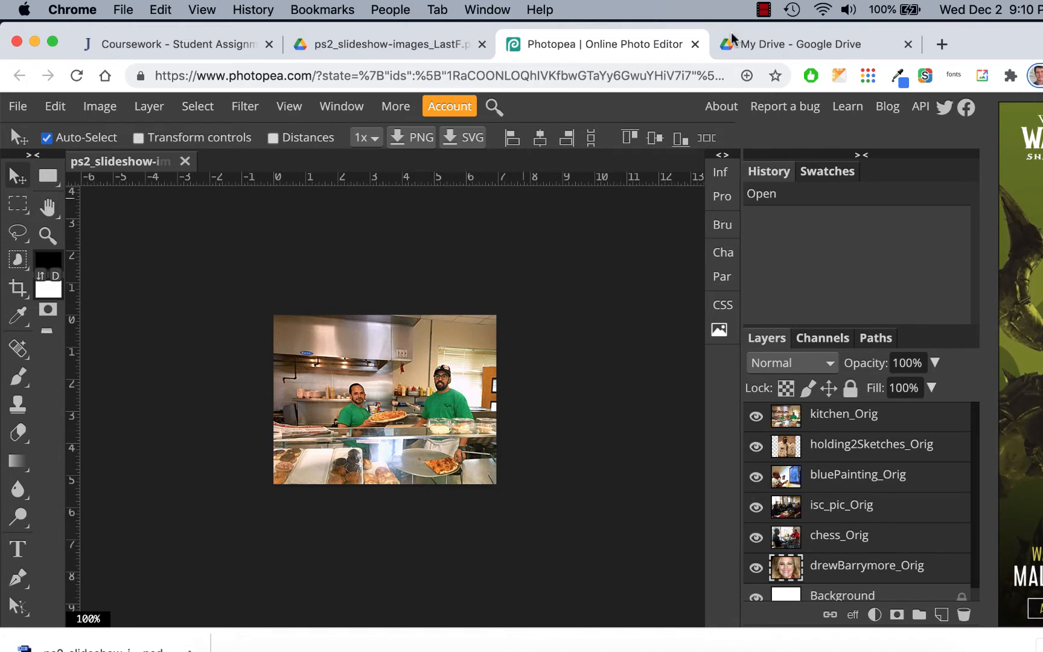
Refresh My Drive and make a copy of the shared ps2_slideshow-images_LastF.psd file.
left_click(770, 44)
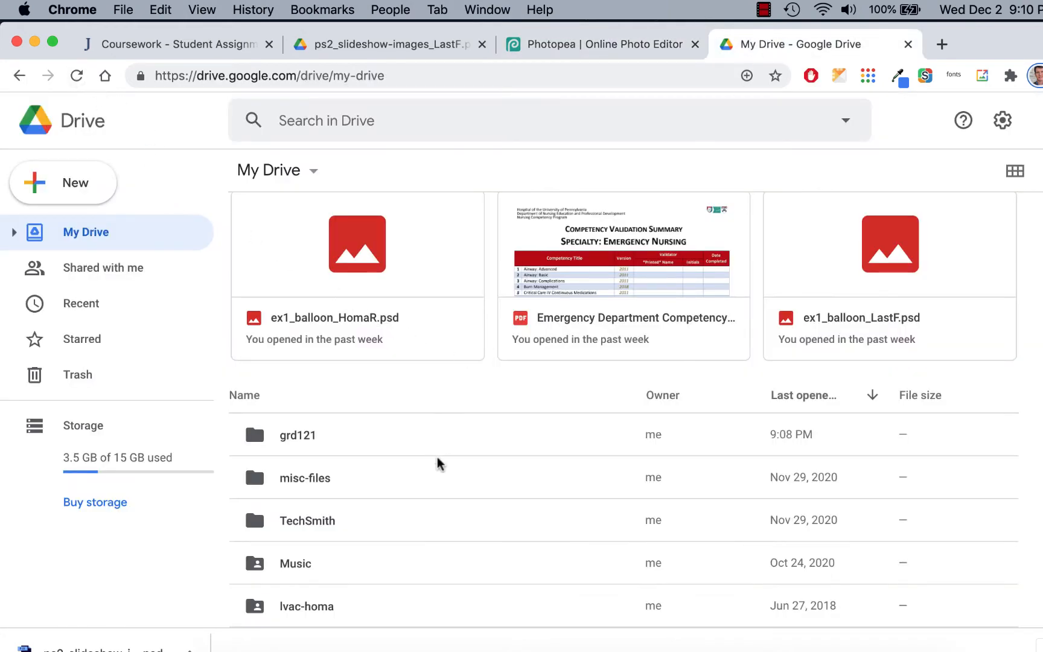
left_click(75, 75)
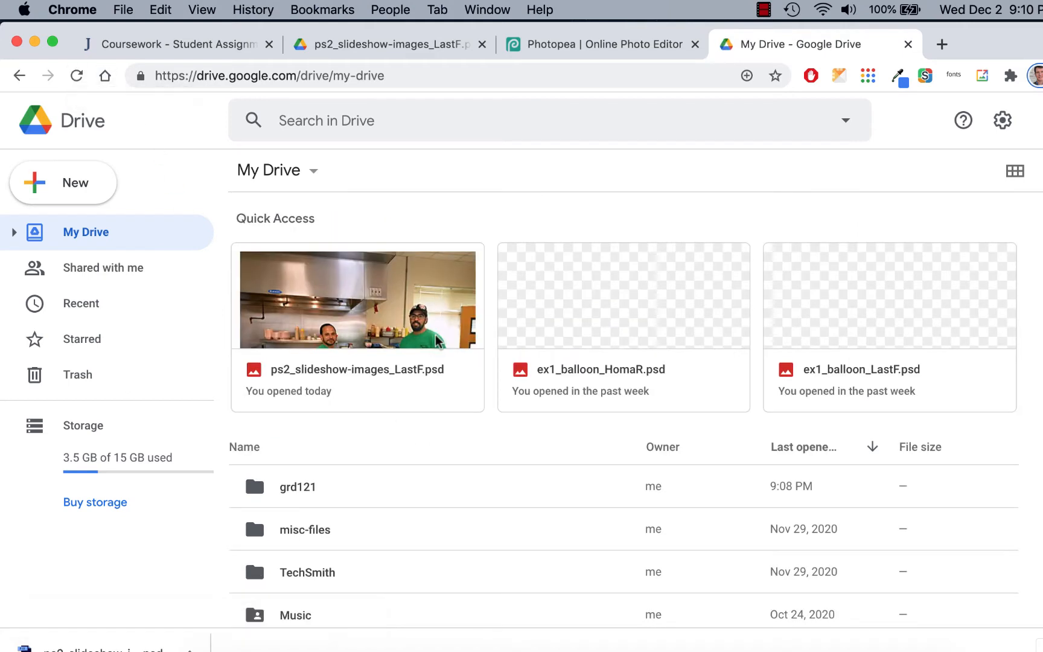
scroll(436, 341, "down", 1)
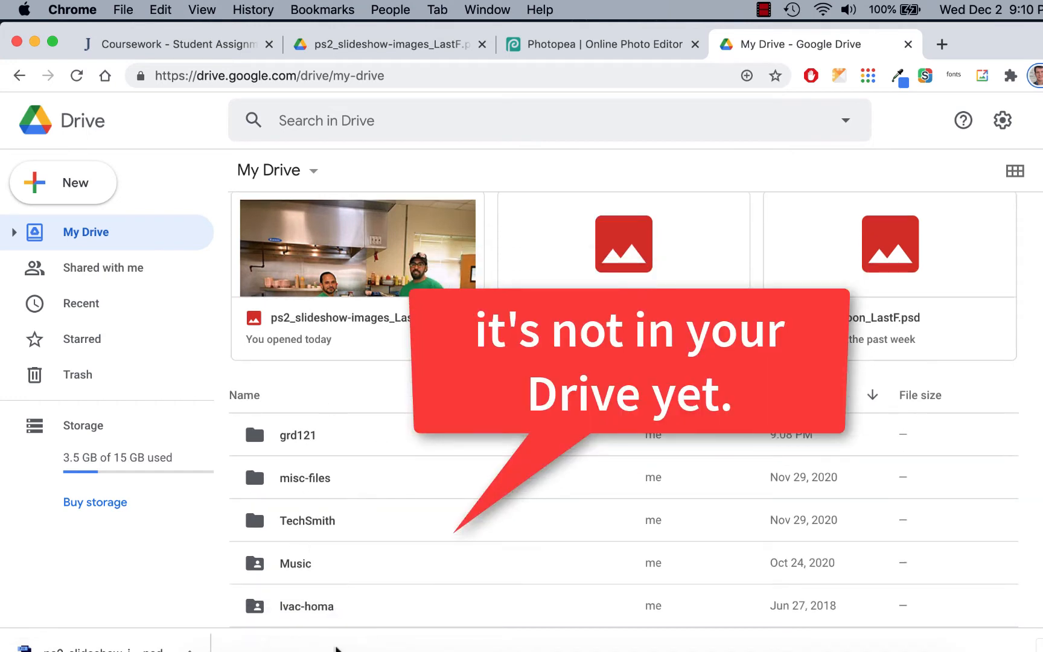
left_click(13, 233)
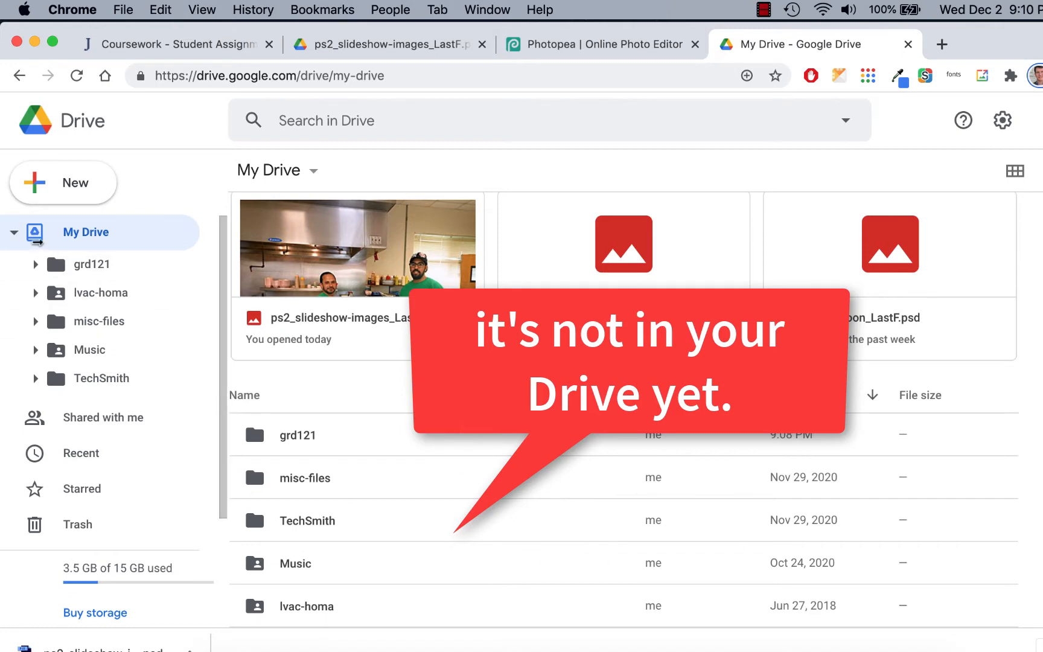
left_click(13, 232)
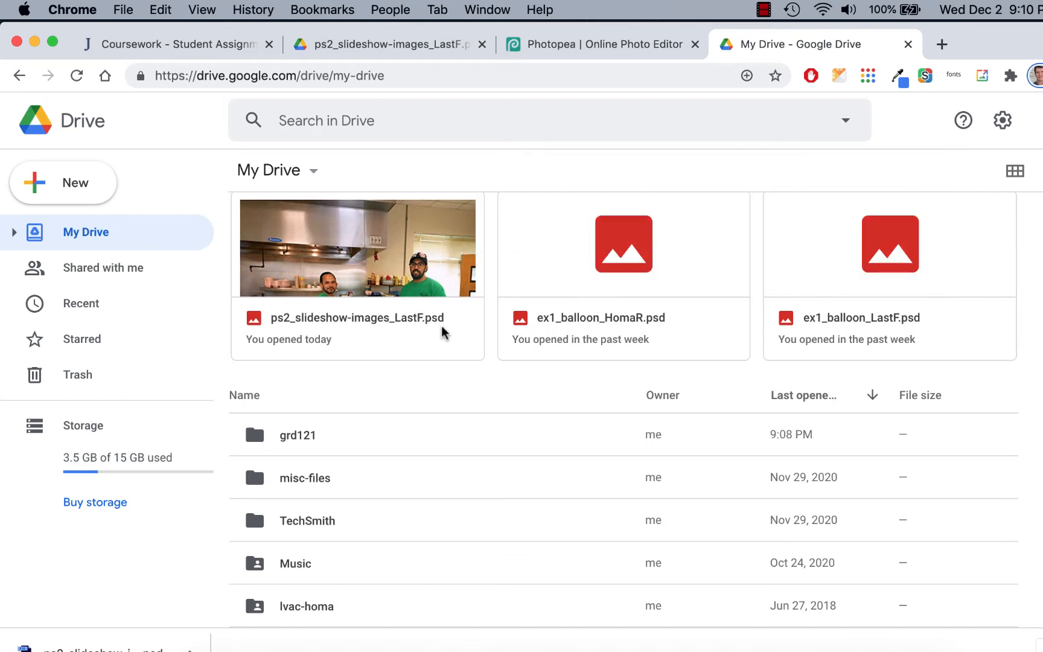
right_click(419, 265)
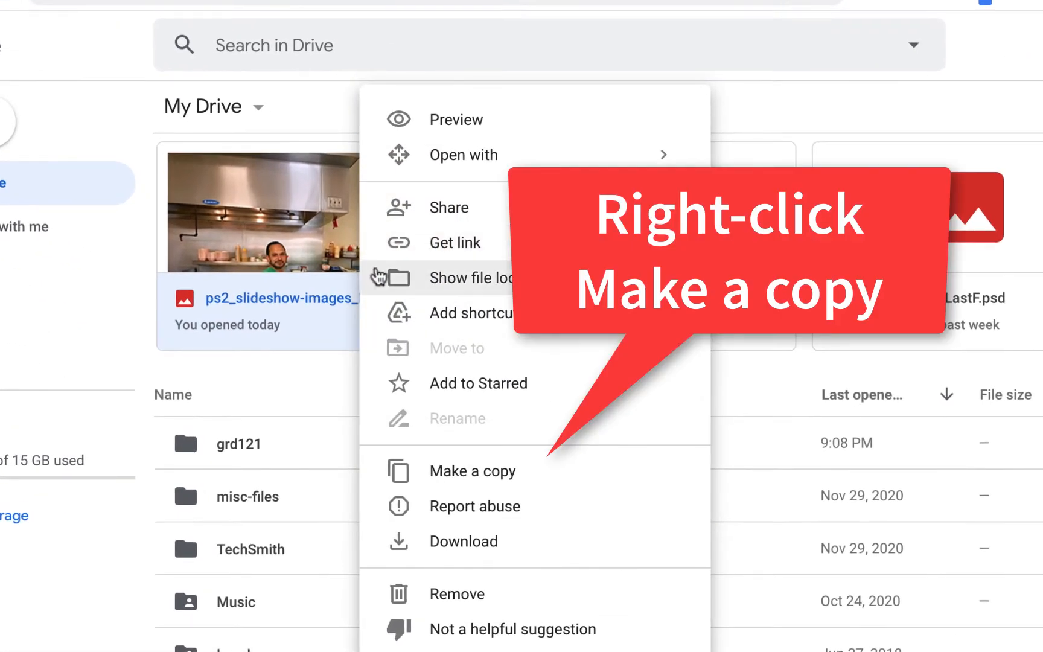
left_click(435, 473)
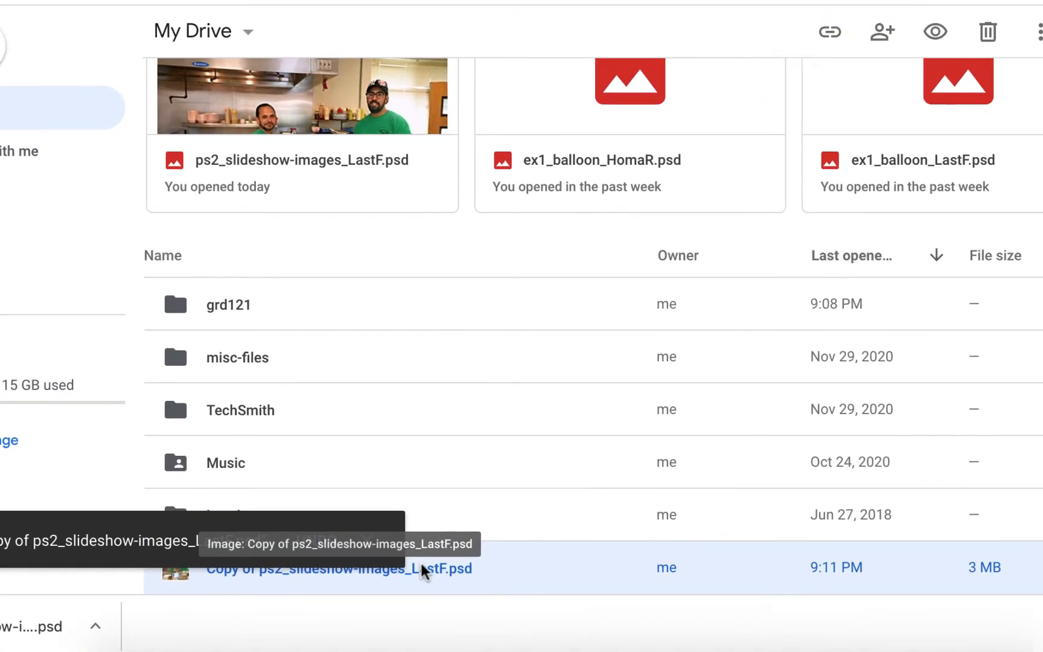
Rename the copy to ps2_slideshow-images_ plus the student's last name and first initial, removing the 'Copy of' prefix.
right_click(432, 645)
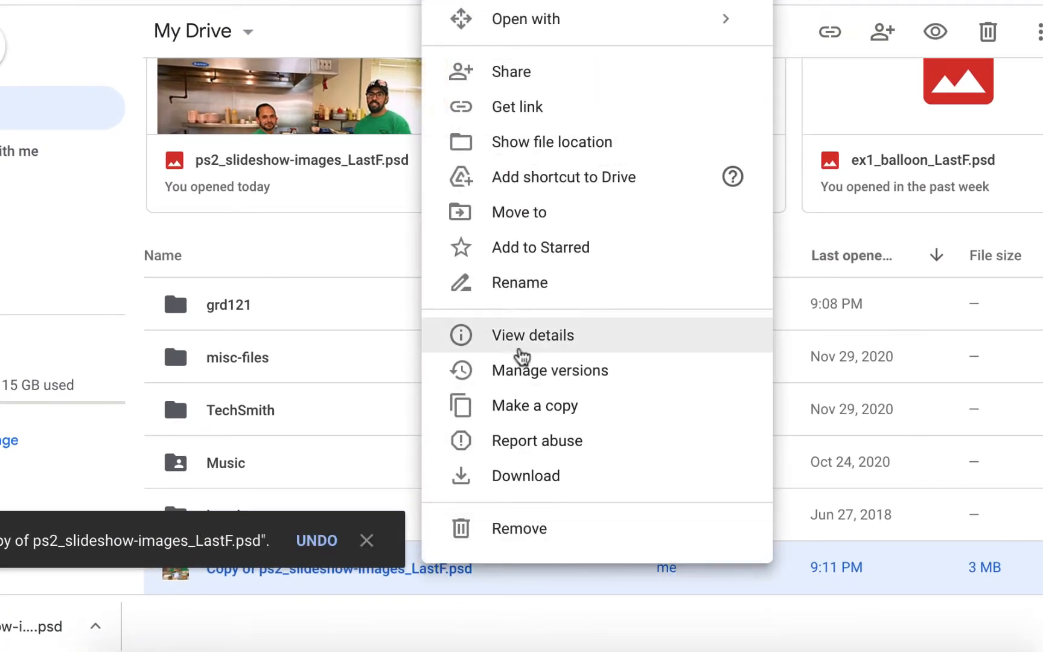
left_click(539, 285)
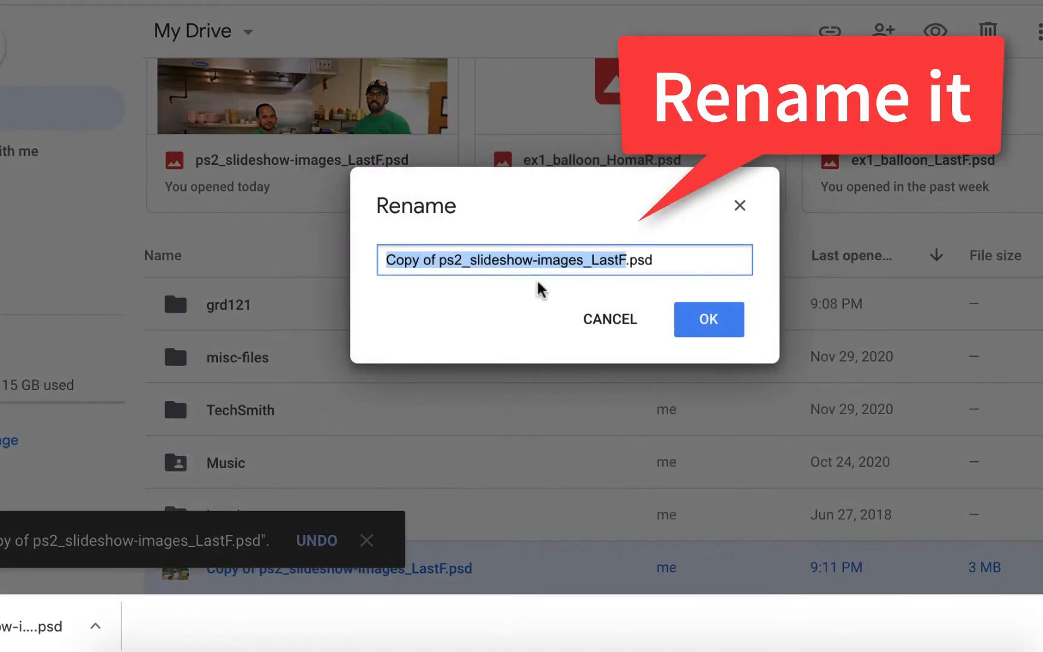
left_click(593, 263)
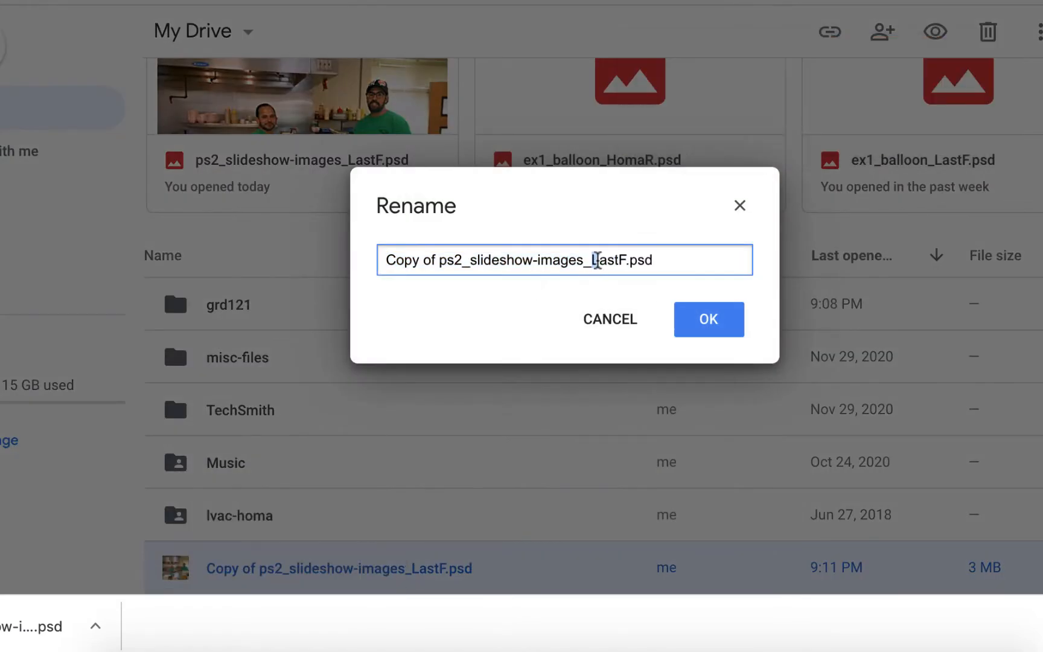
left_click_drag(593, 264, 623, 258)
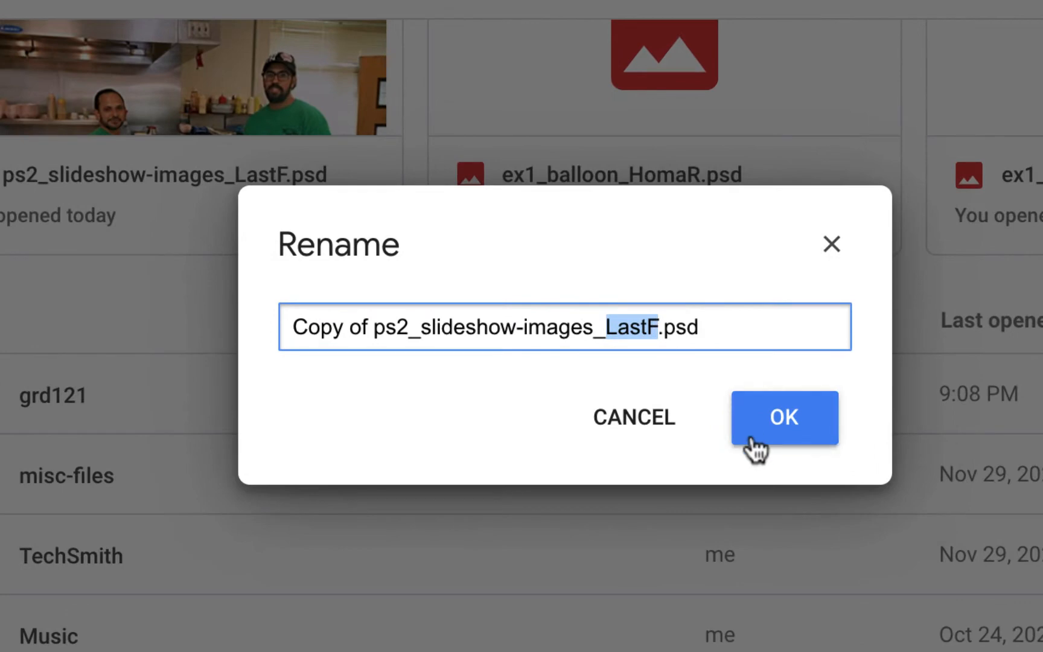
type("HomaR")
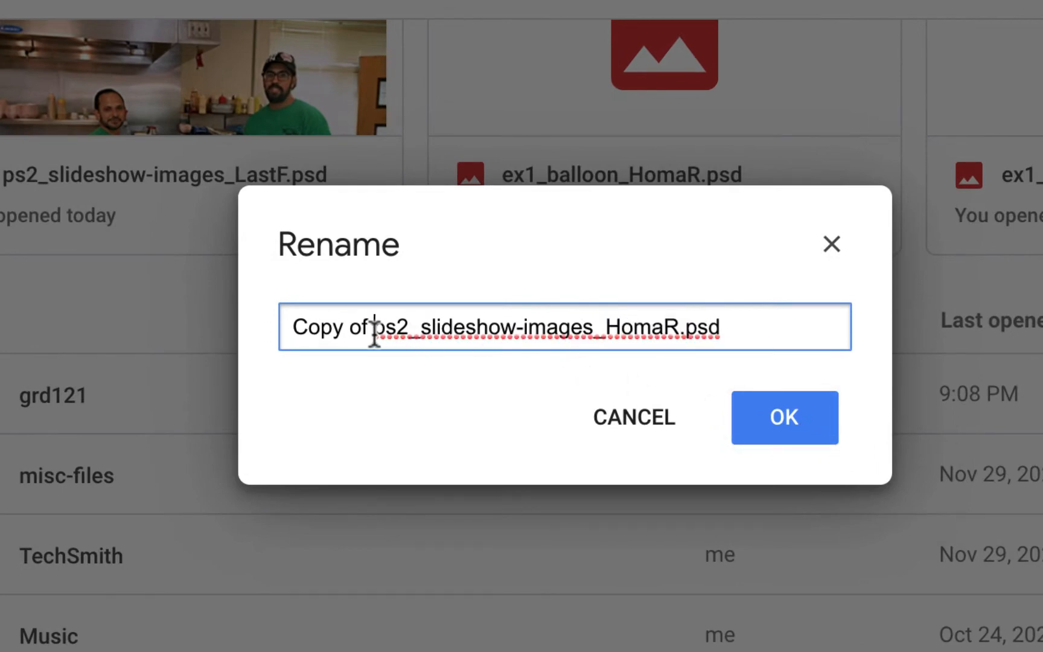
left_click_drag(372, 331, 233, 319)
key("BackSpace")
left_click(791, 418)
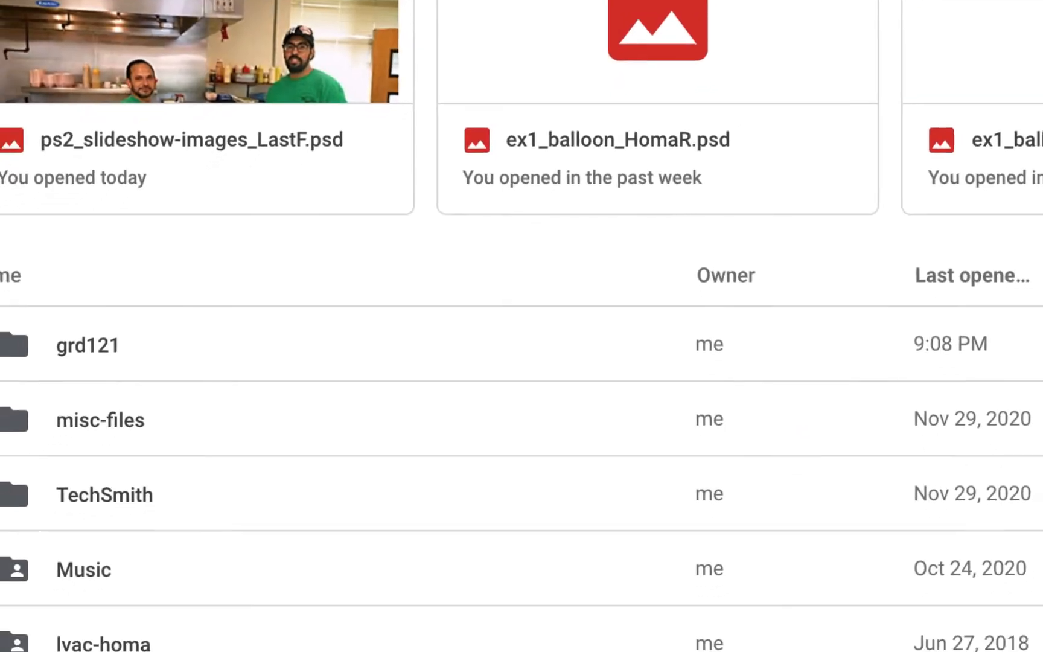
Move the renamed ps2 copy from My Drive into the grd121 folder and open that folder.
left_click_drag(77, 591, 151, 267)
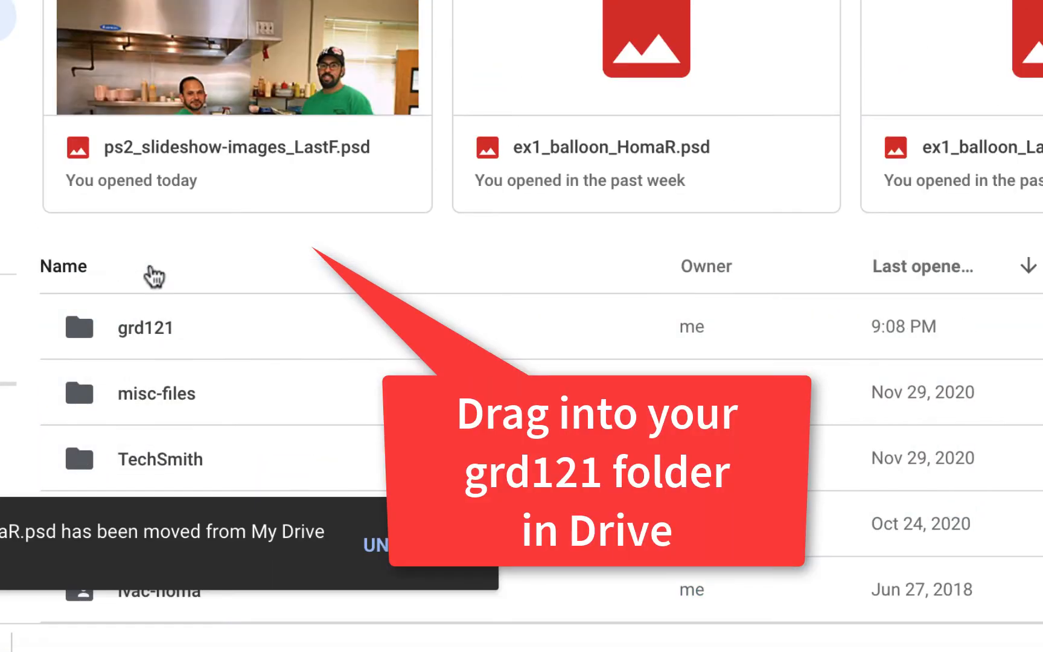
double_click(85, 323)
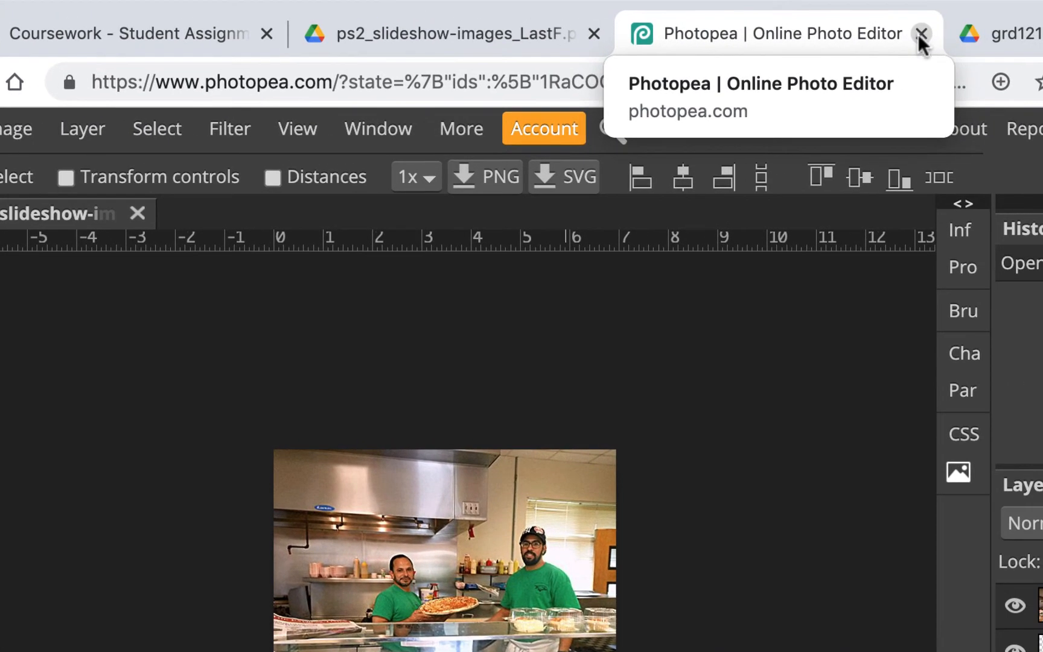
Close the Photopea tab and open ps2_slideshow-images_HomaR.psd from the grd121 folder.
left_click(920, 35)
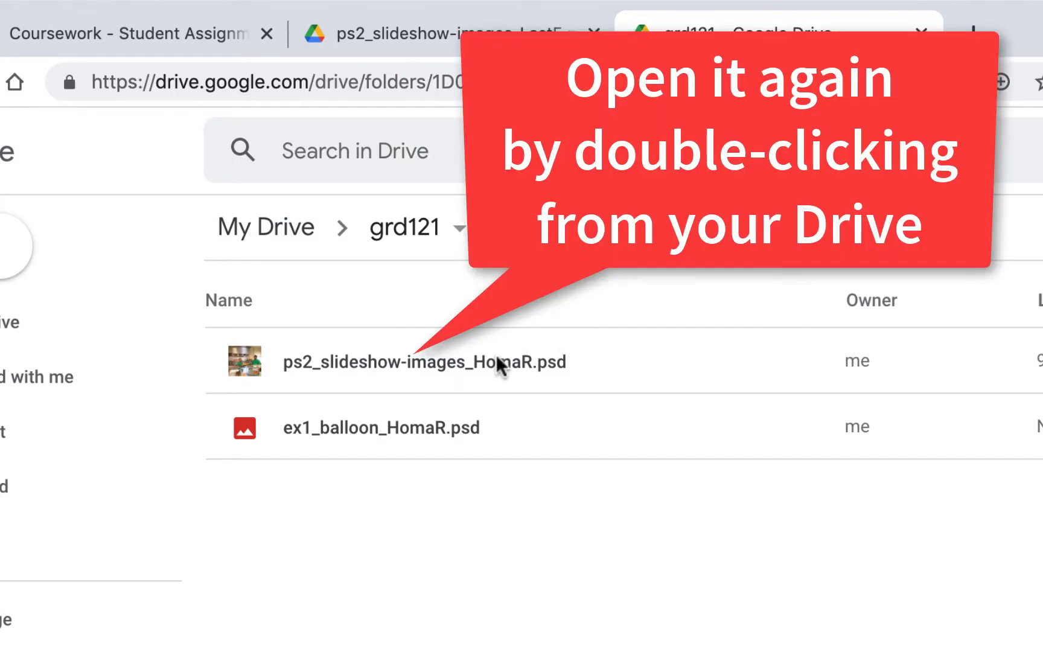
double_click(498, 361)
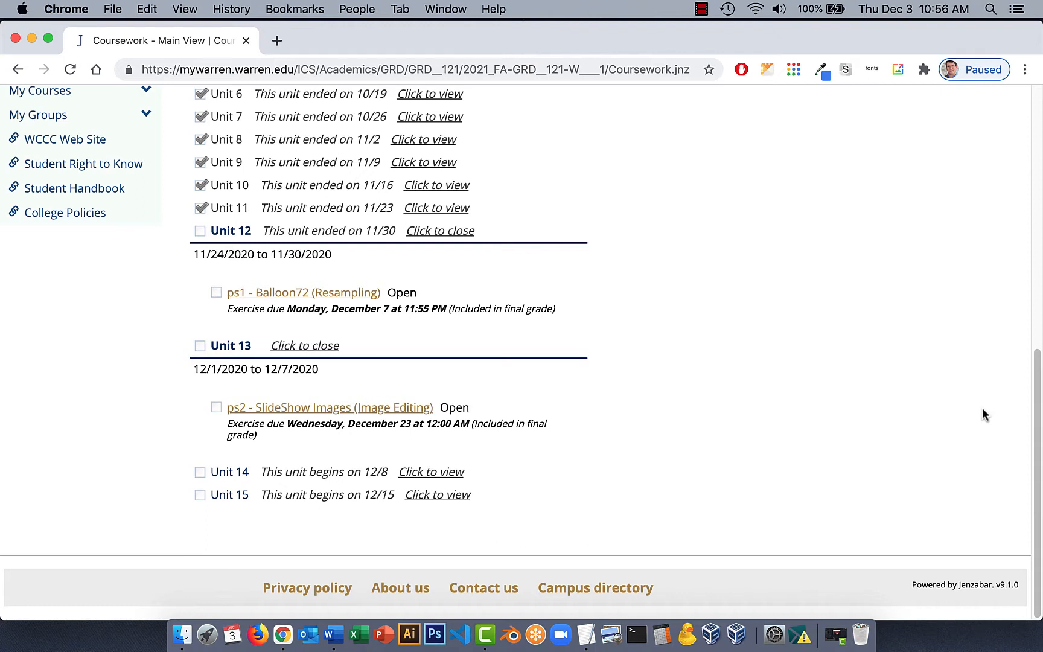
Open the ps2 - SlideShow Images assignment and follow its Non-Google Drive Photopea link.
left_click(377, 414)
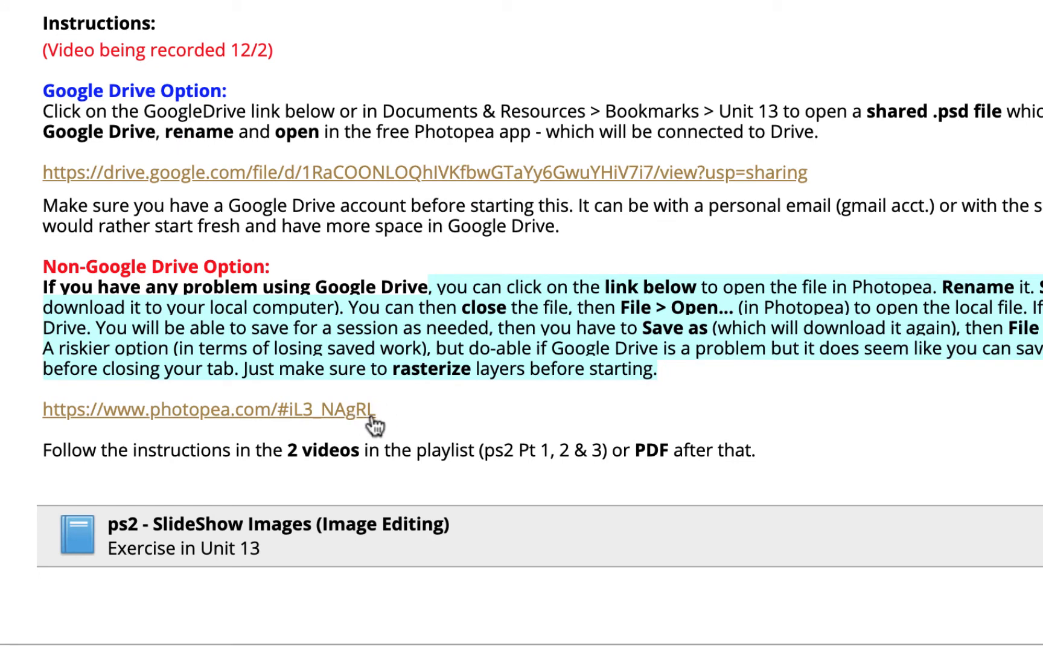
left_click(313, 411)
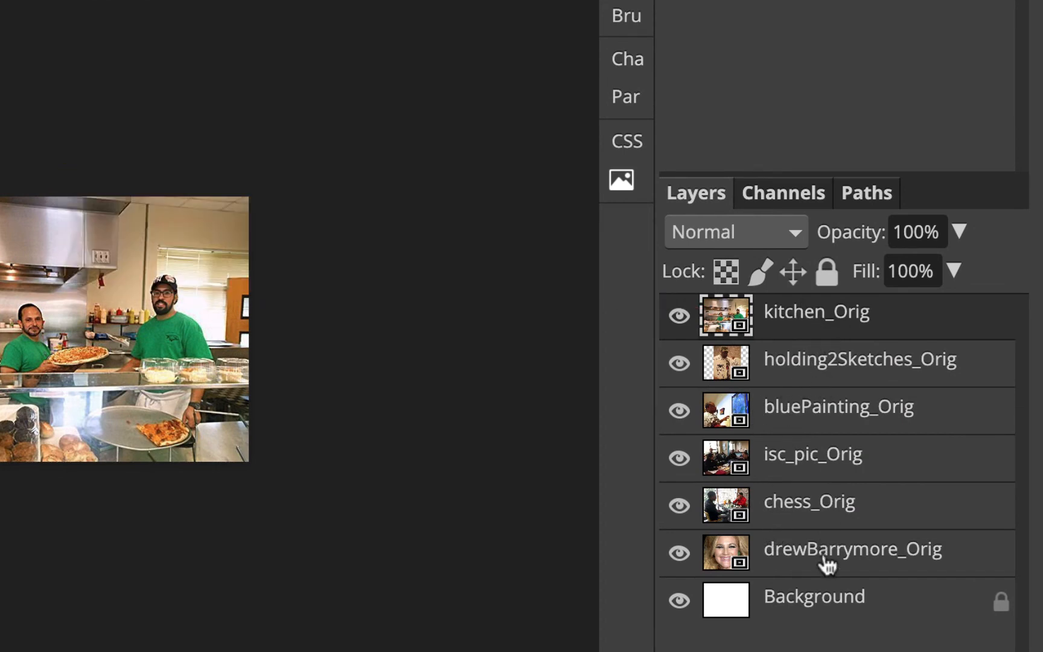
Select all image layers from kitchen_Orig down to drewBarrymore_Orig and rasterize them.
left_click(826, 560, "shift")
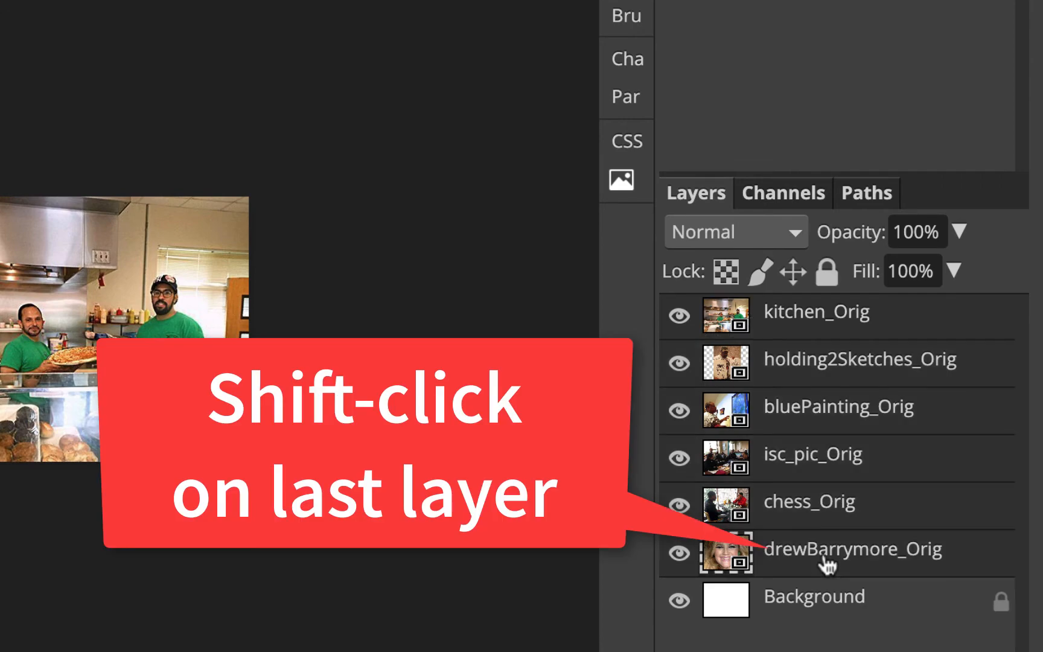
right_click(814, 323)
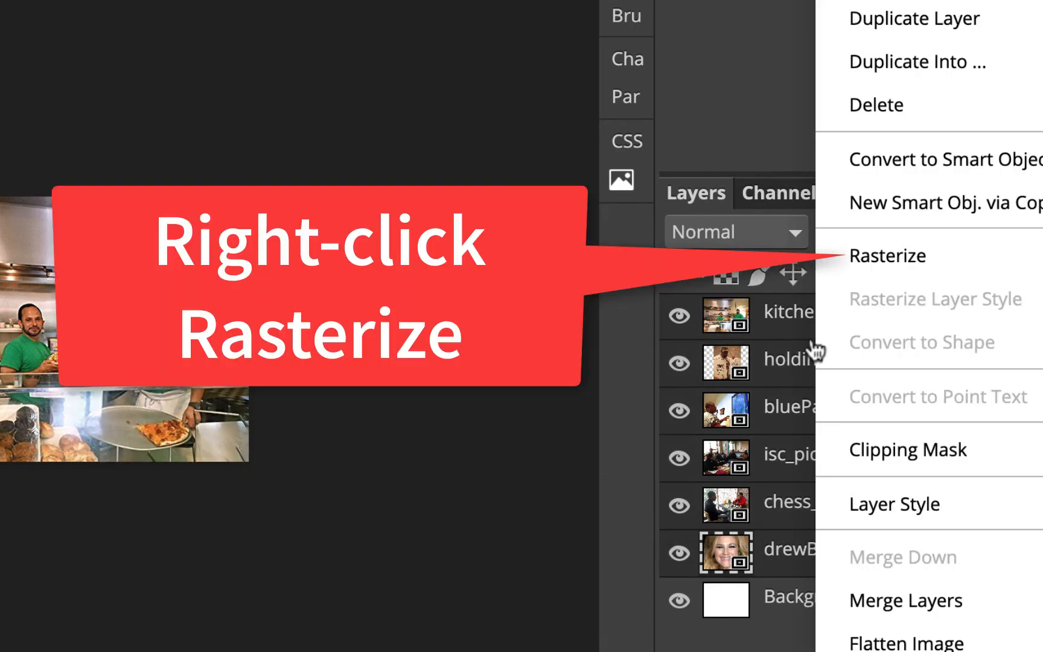
left_click(889, 255)
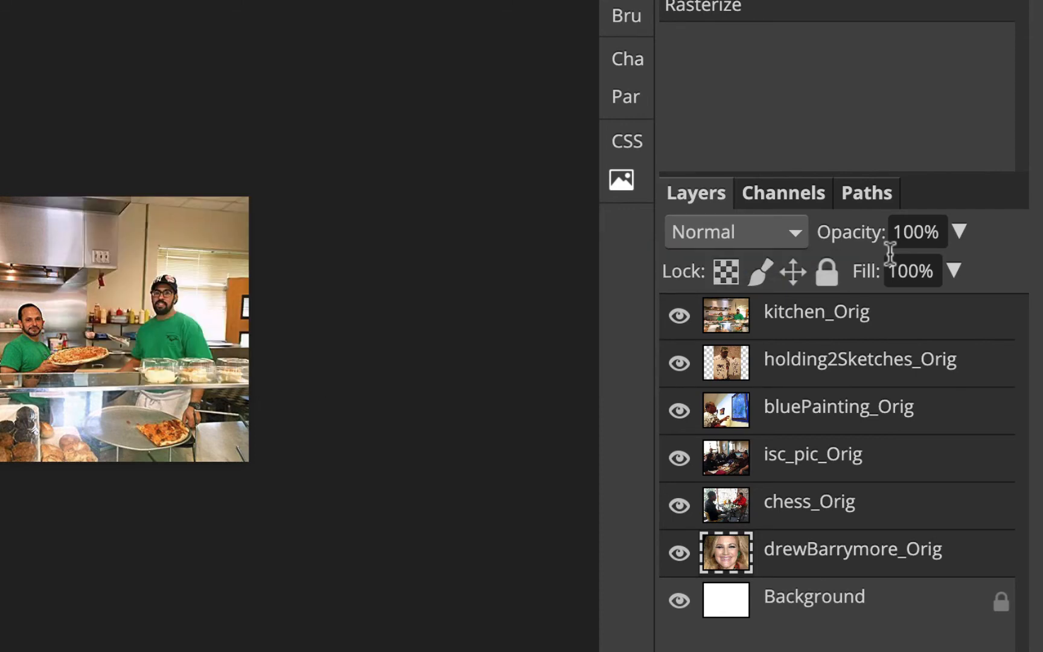
left_click(866, 326)
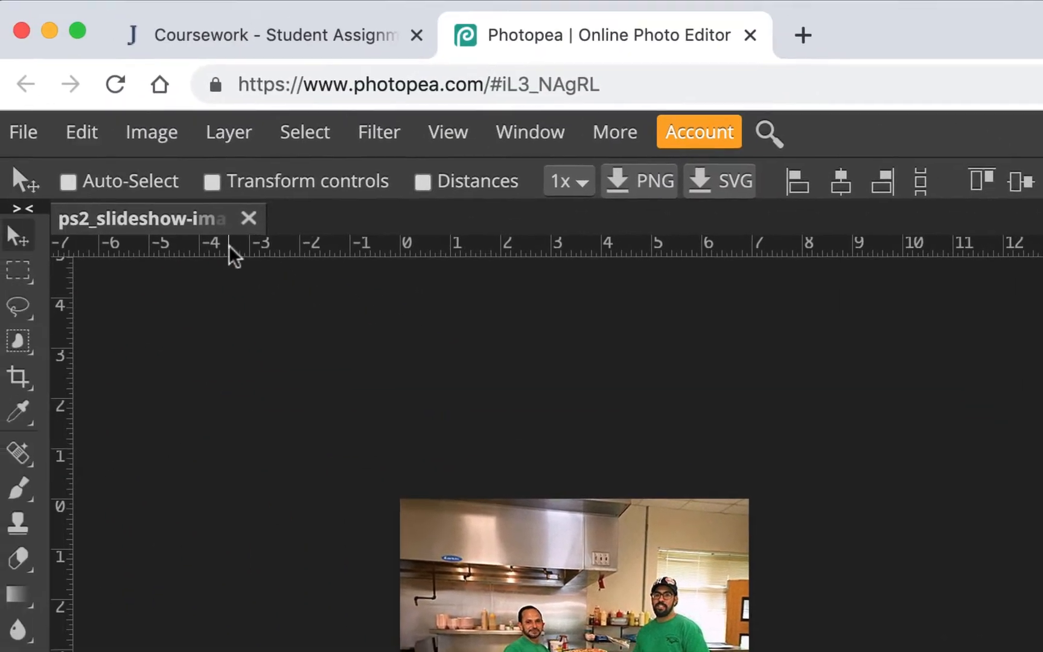
Rename the document to ps2_slideshow-images_ plus the student's last name and first initial, replacing LastF.
double_click(174, 226)
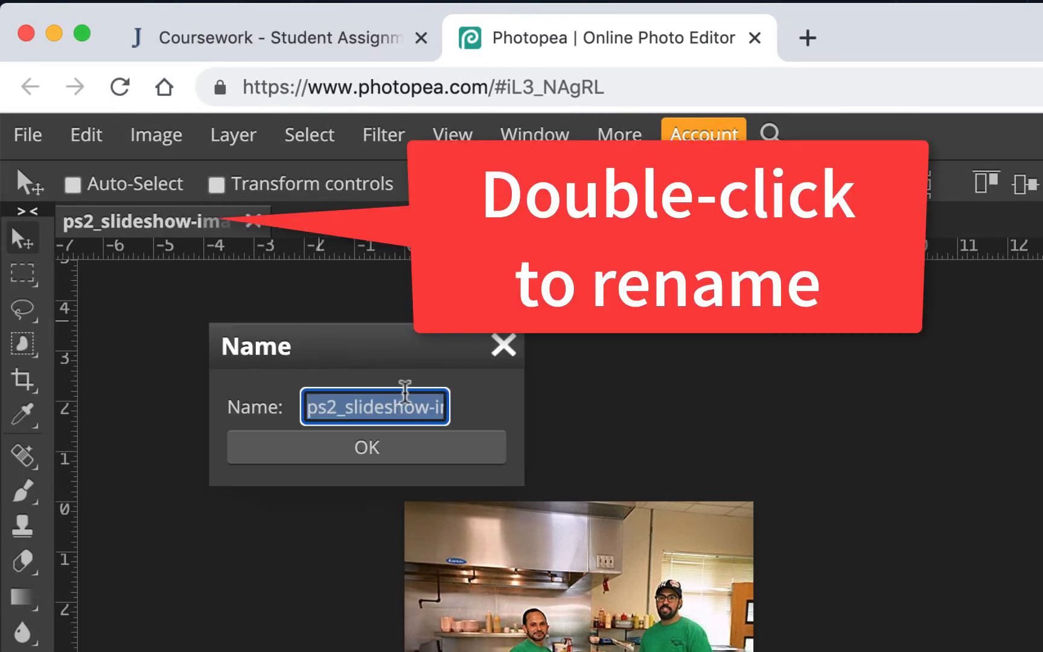
left_click_drag(411, 400, 471, 413)
left_click(430, 409)
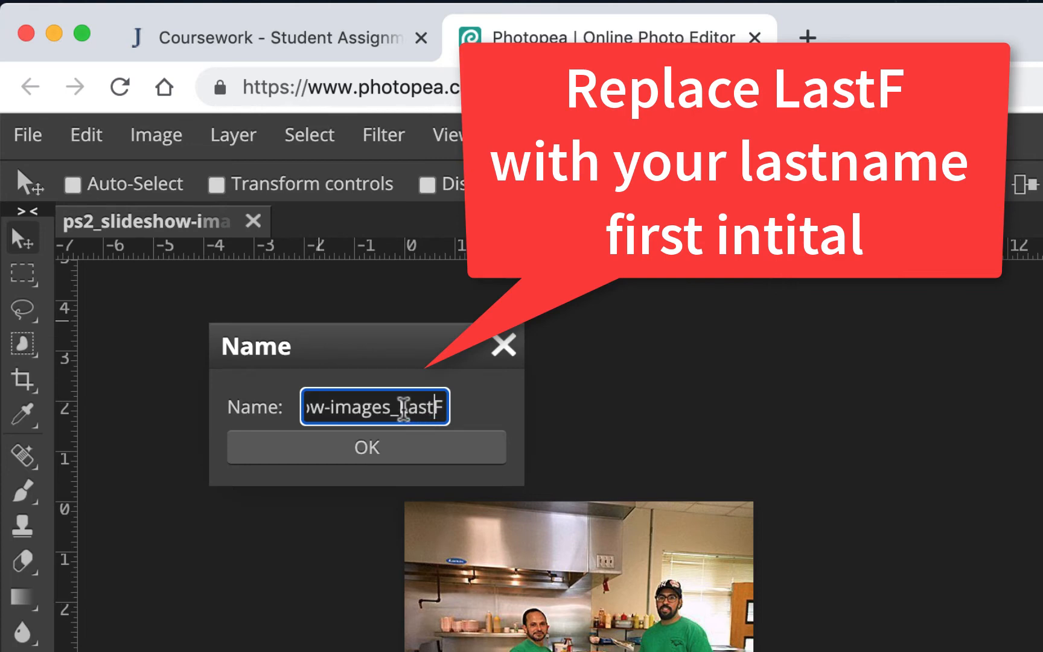
left_click_drag(398, 405, 442, 418)
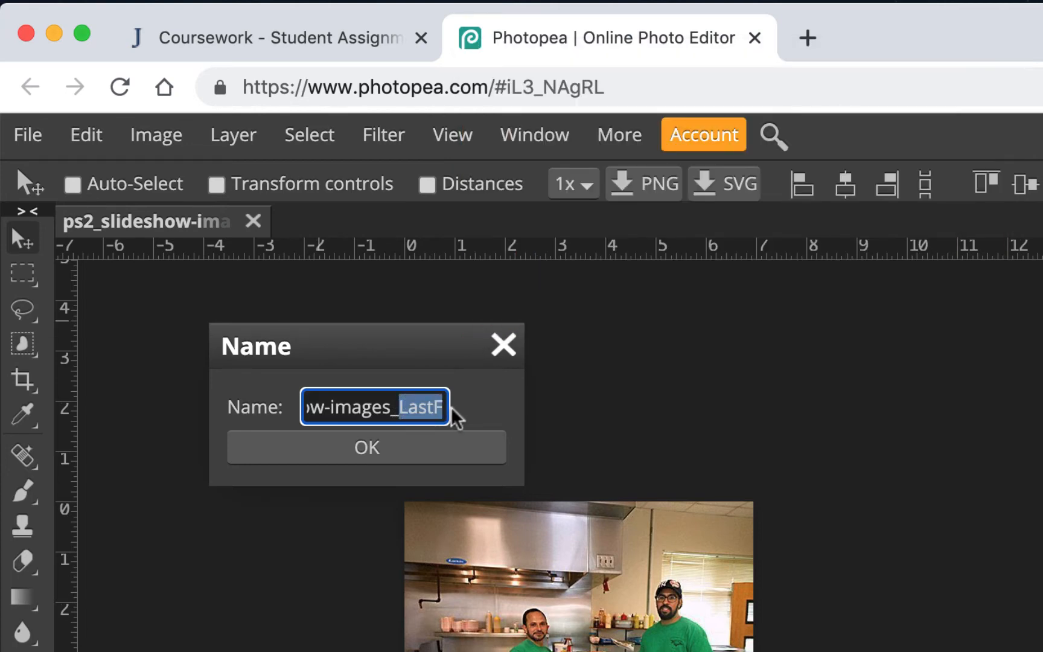
type("HomaR")
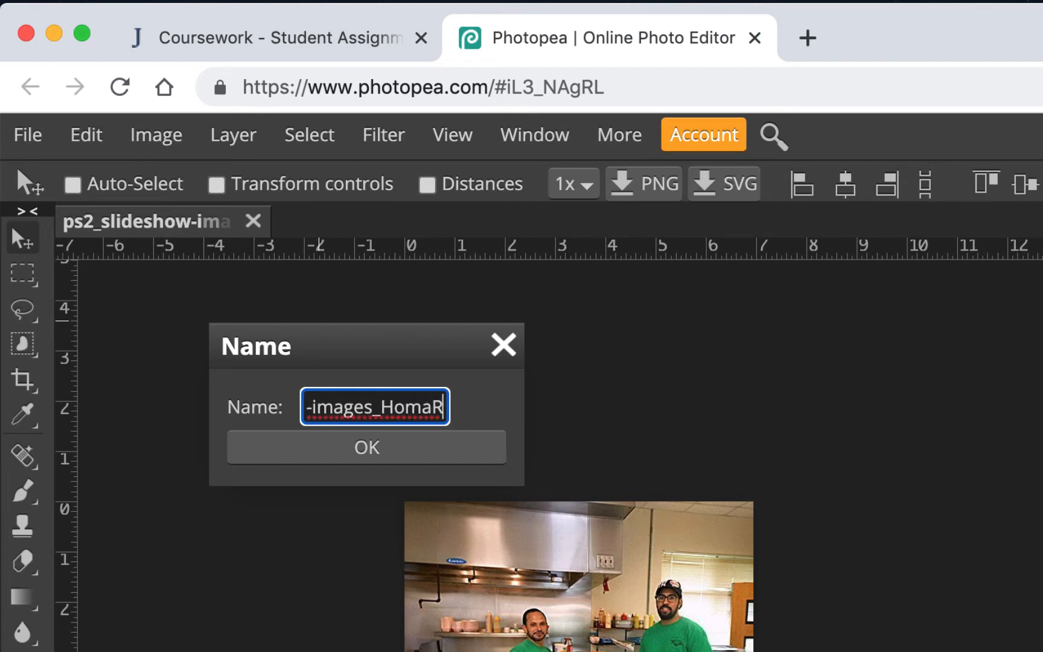
left_click(362, 456)
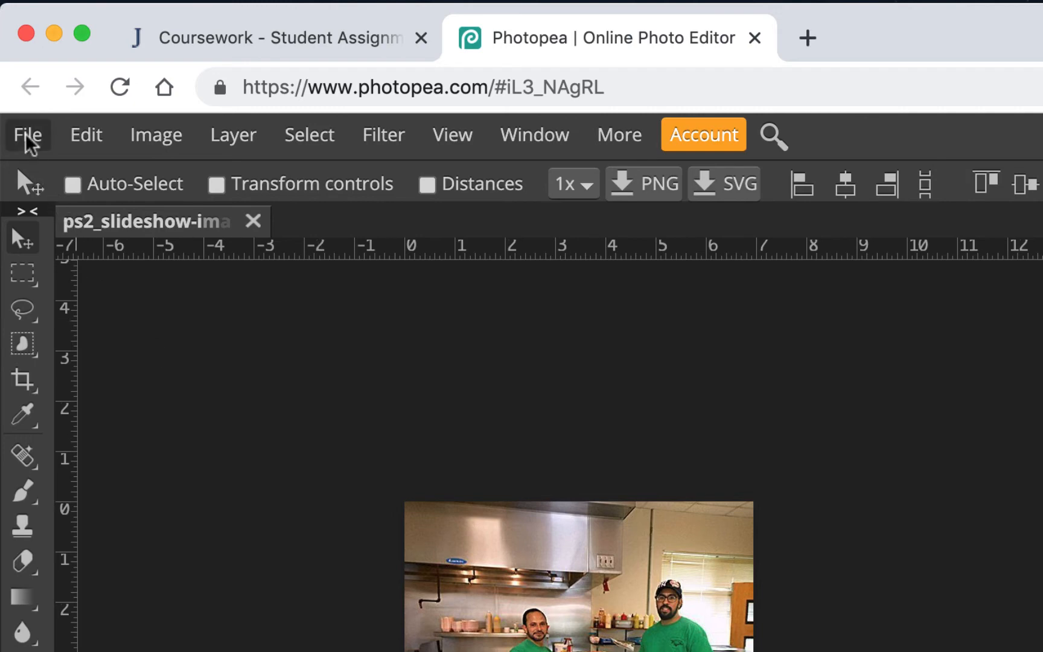
Save the document as a PSD file and close it.
left_click(28, 138)
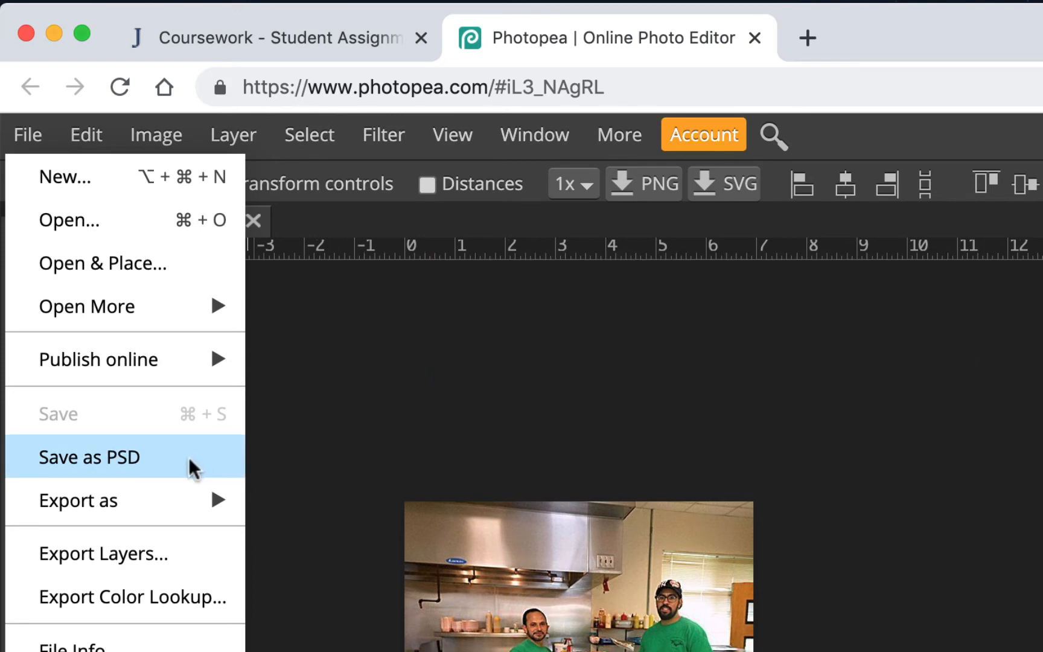
left_click(139, 453)
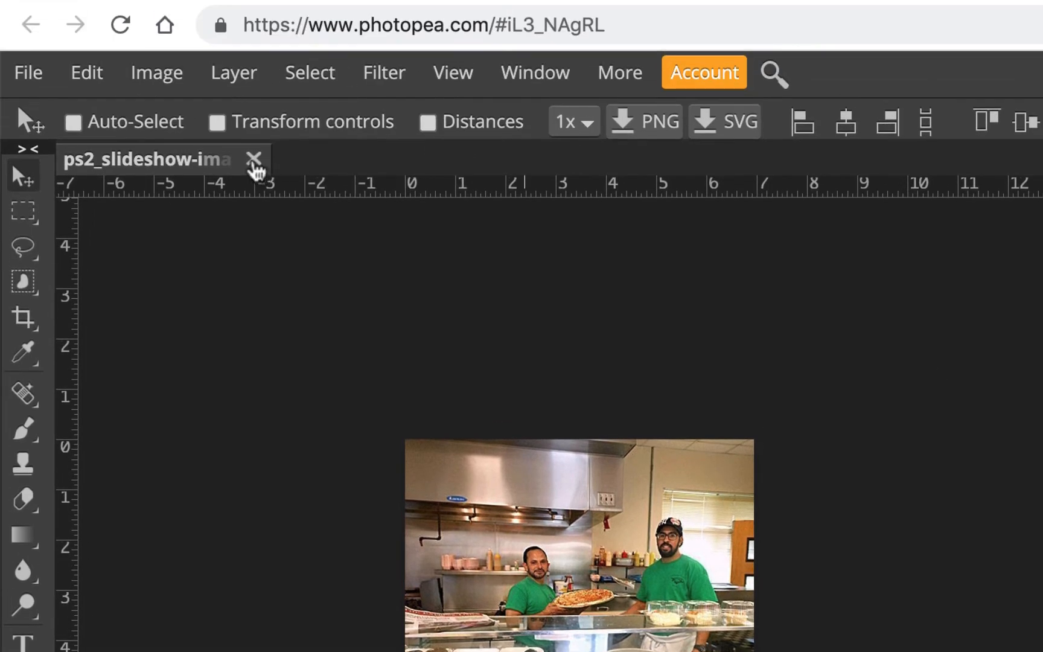
left_click(253, 159)
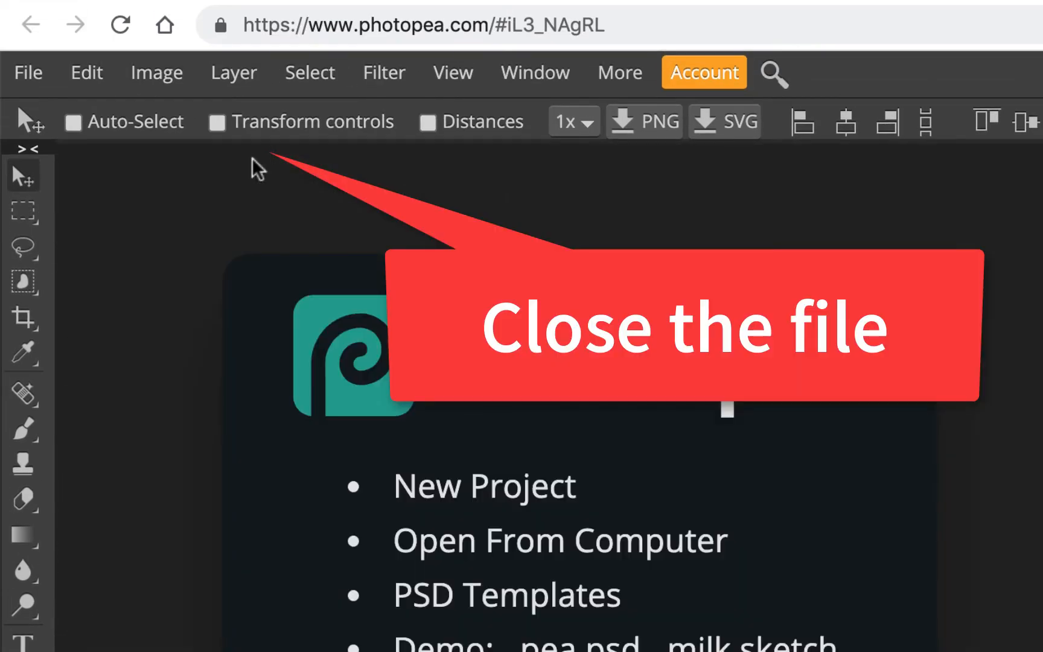
Remove the #iL3_NAgRL part from the Photopea address and reload photopea.com.
left_click(618, 27)
left_click_drag(618, 77, 491, 72)
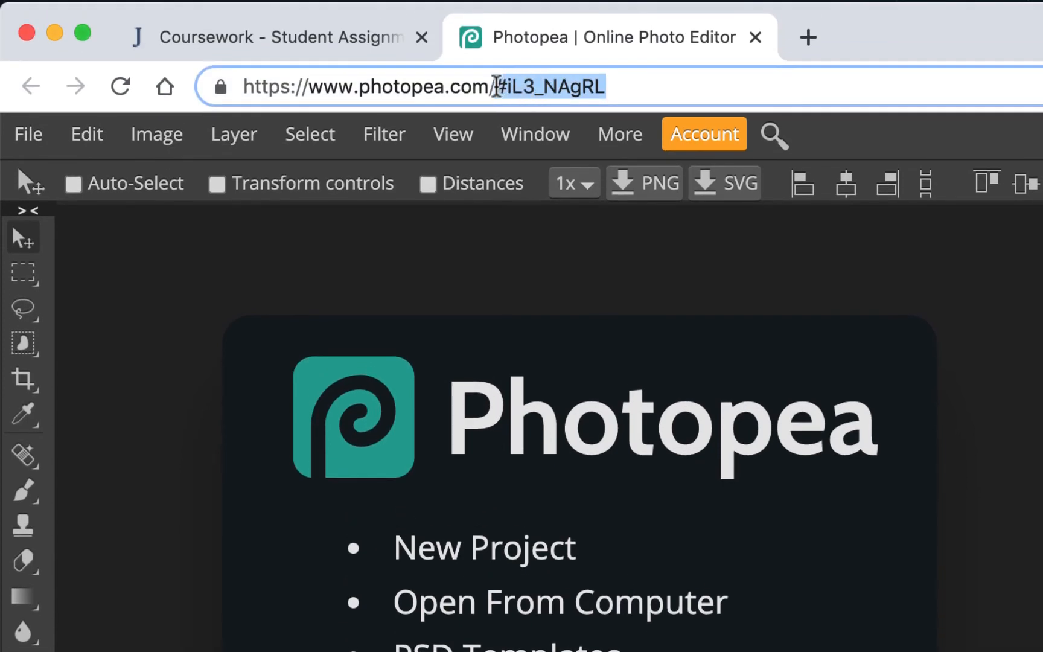
key("BackSpace")
key("Return")
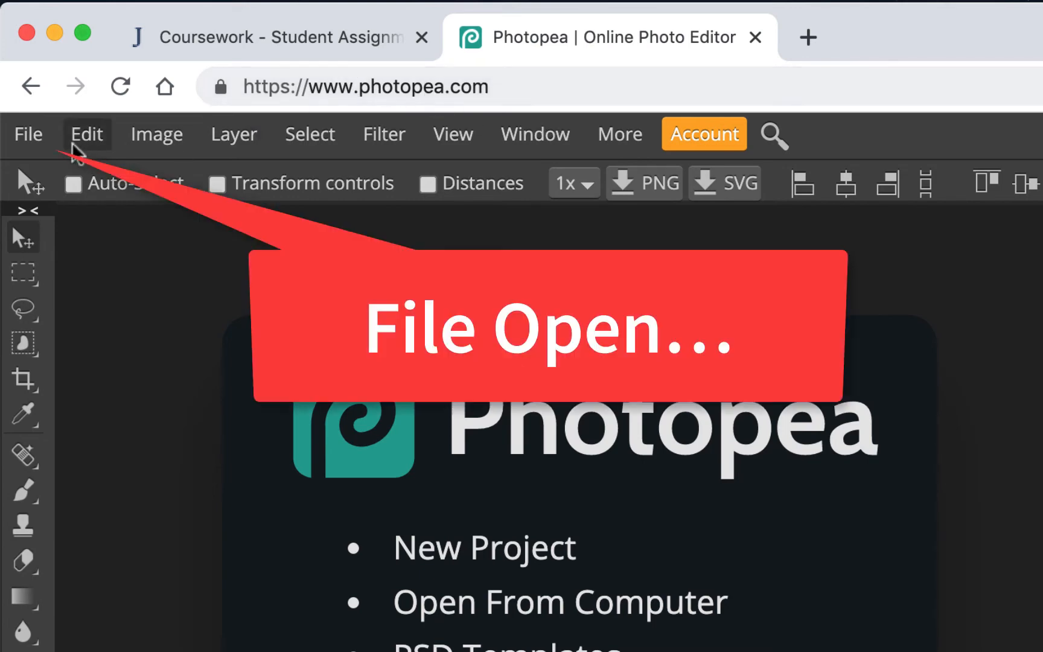
Open the downloaded ps2_slideshow-images_HomaR.psd from the Downloads folder.
left_click(49, 145)
left_click(58, 219)
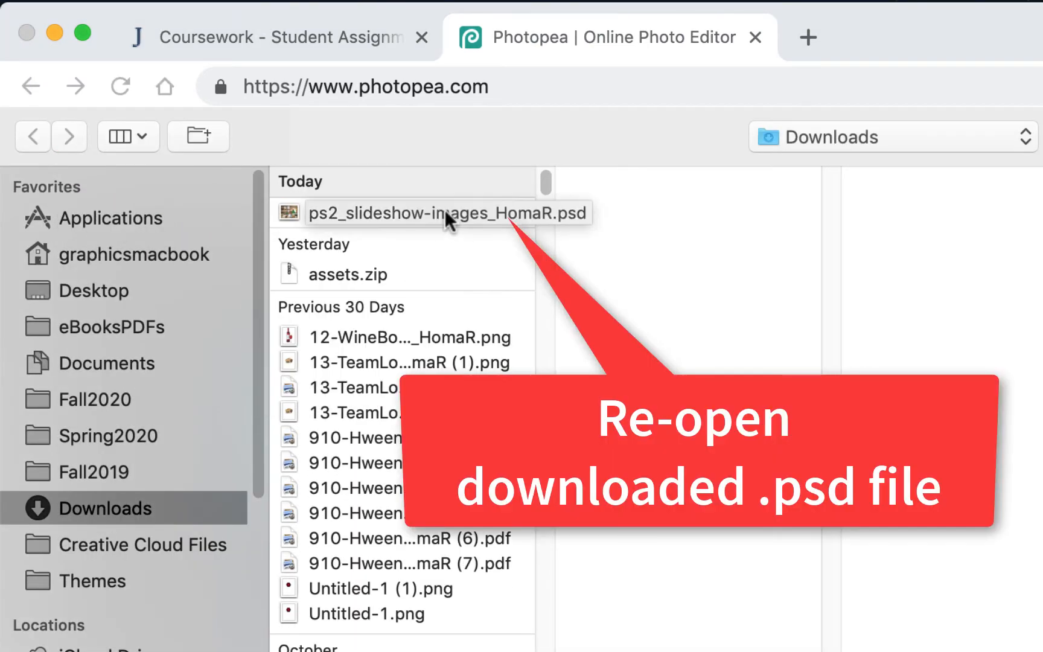
left_click(403, 214)
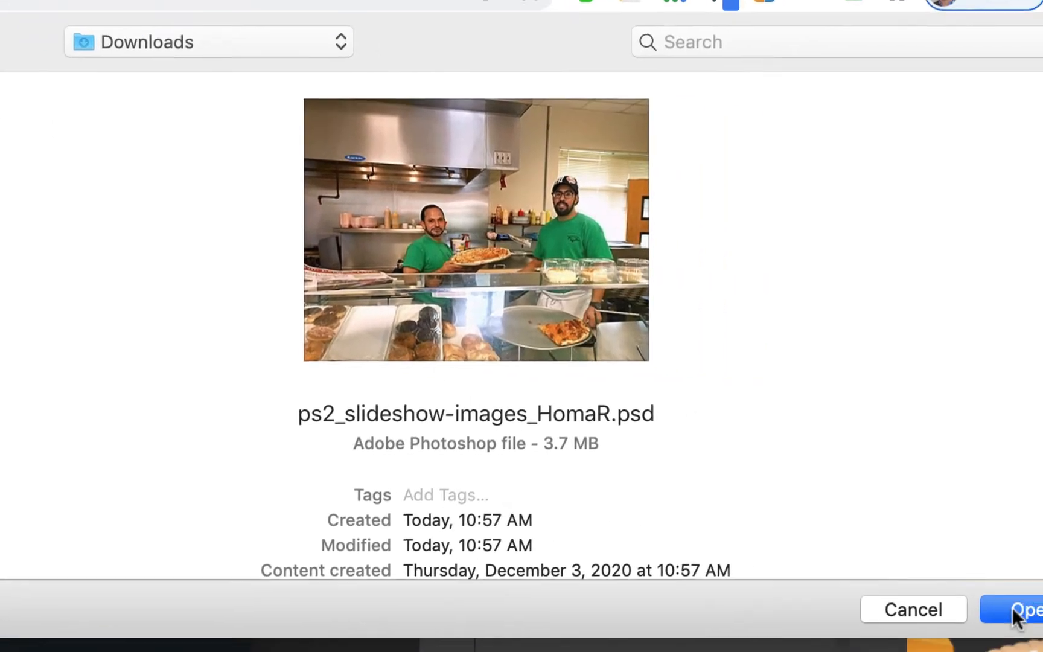
left_click(1012, 607)
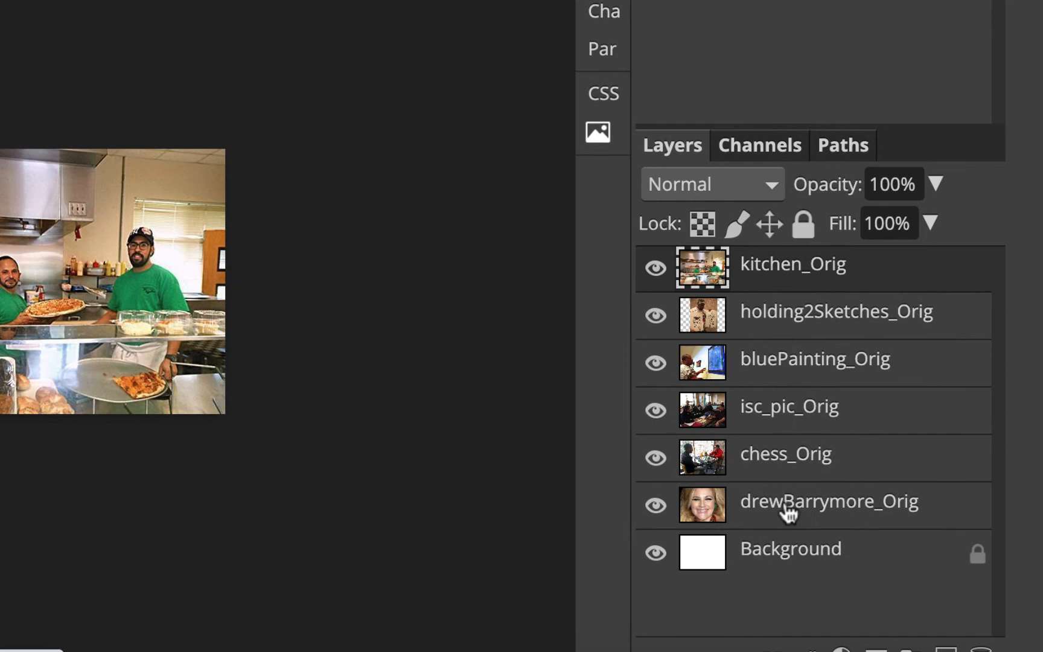
Hide the five layers above drewBarrymore_Orig and select the drewBarrymore_Orig layer.
left_click(655, 267)
left_click(656, 316)
left_click(655, 363)
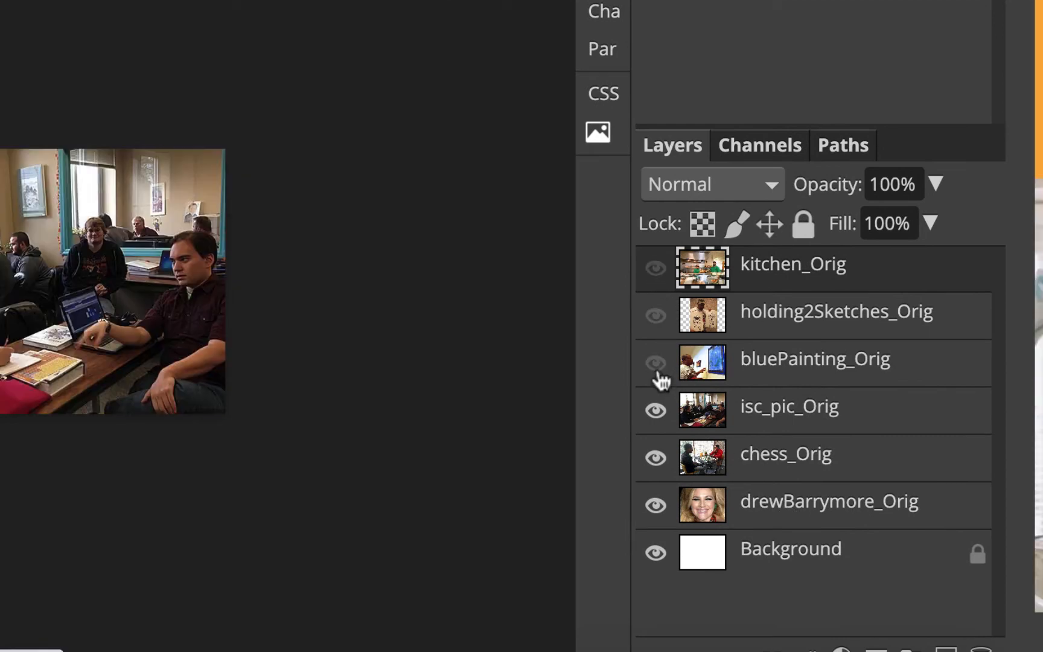
left_click(656, 410)
left_click(657, 458)
left_click(791, 513)
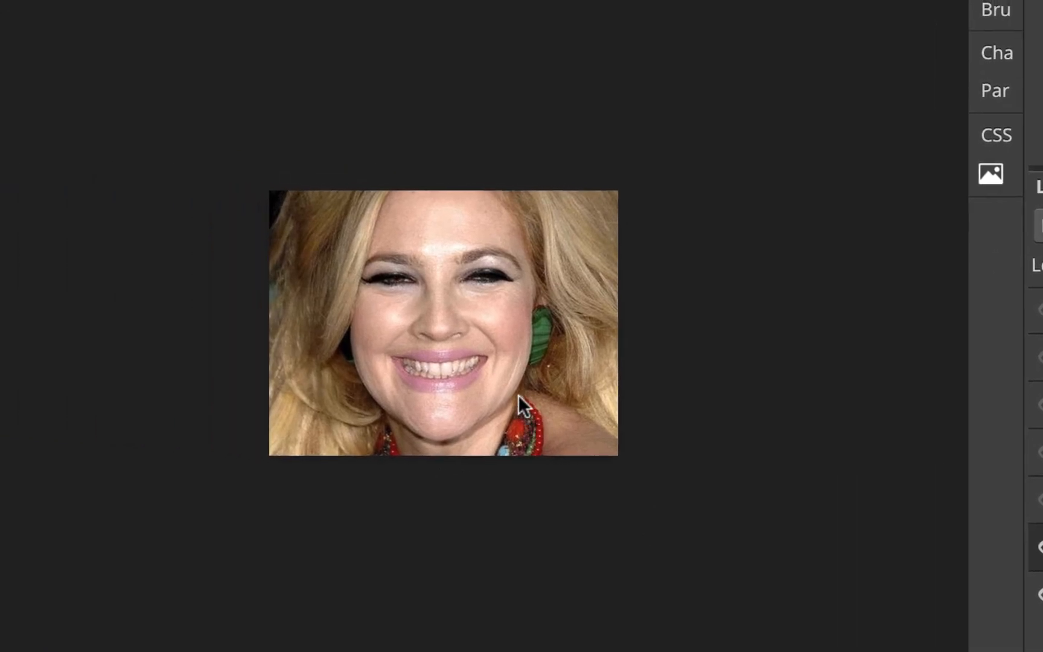
Select the teeth in the drewBarrymore photo with the Polygonal Lasso Select tool.
key("ctrl+plus")
key("ctrl+plus")
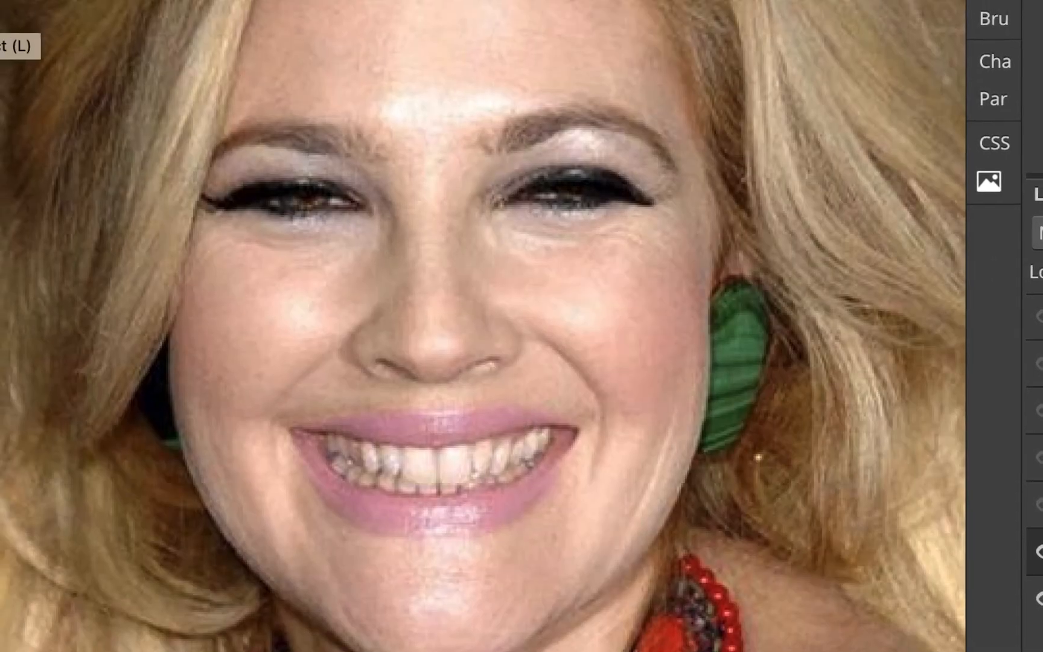
left_click(20, 161)
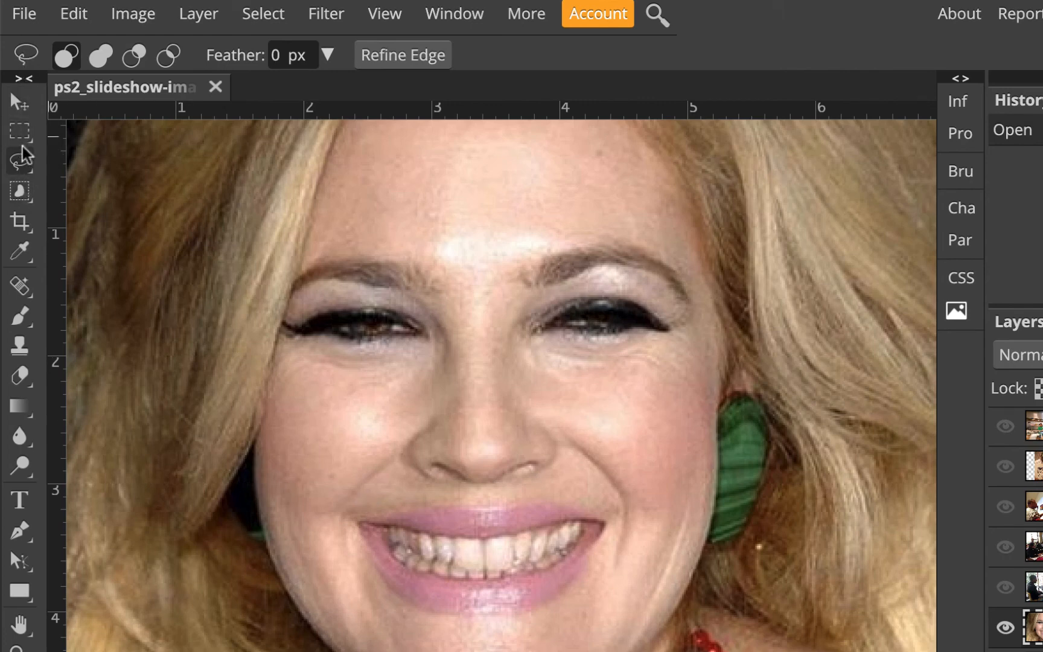
right_click(21, 163)
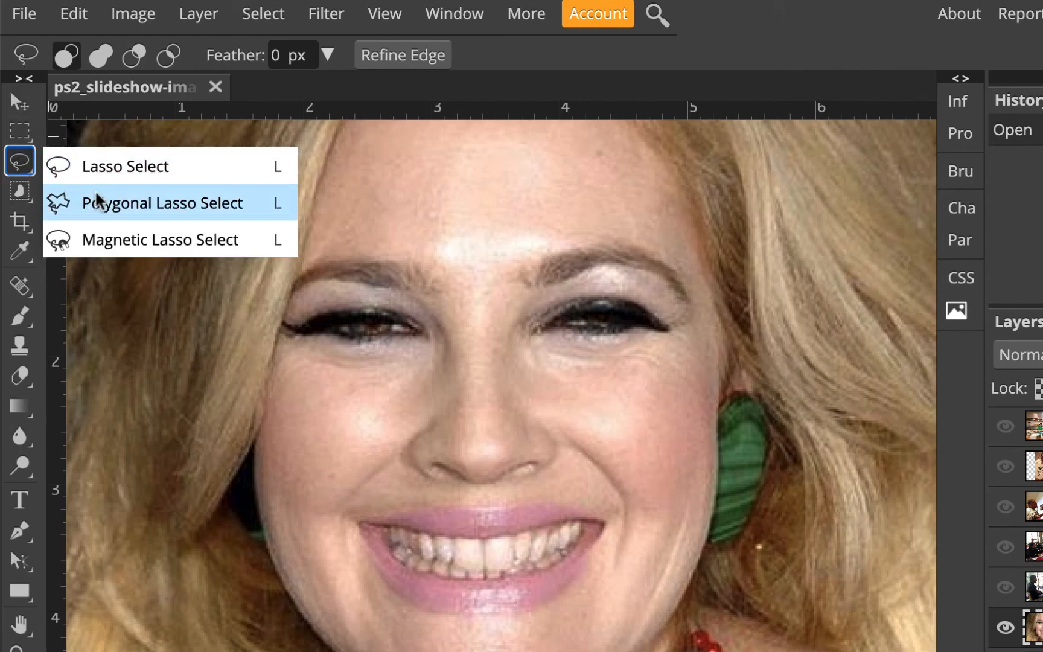
left_click(207, 214)
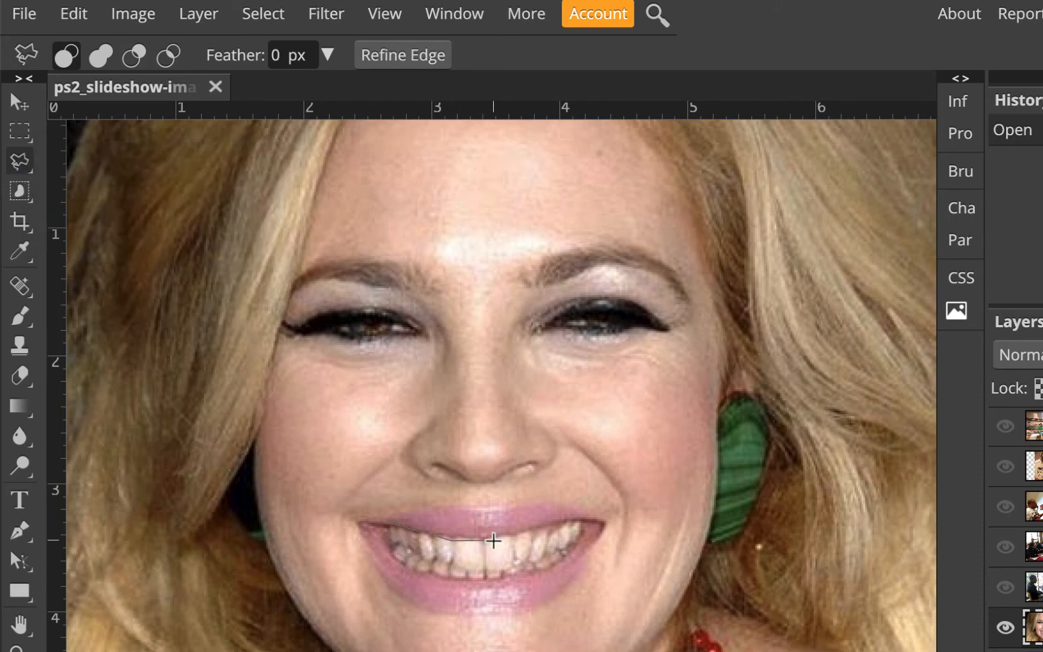
left_click(543, 527)
left_click(583, 521)
left_click(579, 541)
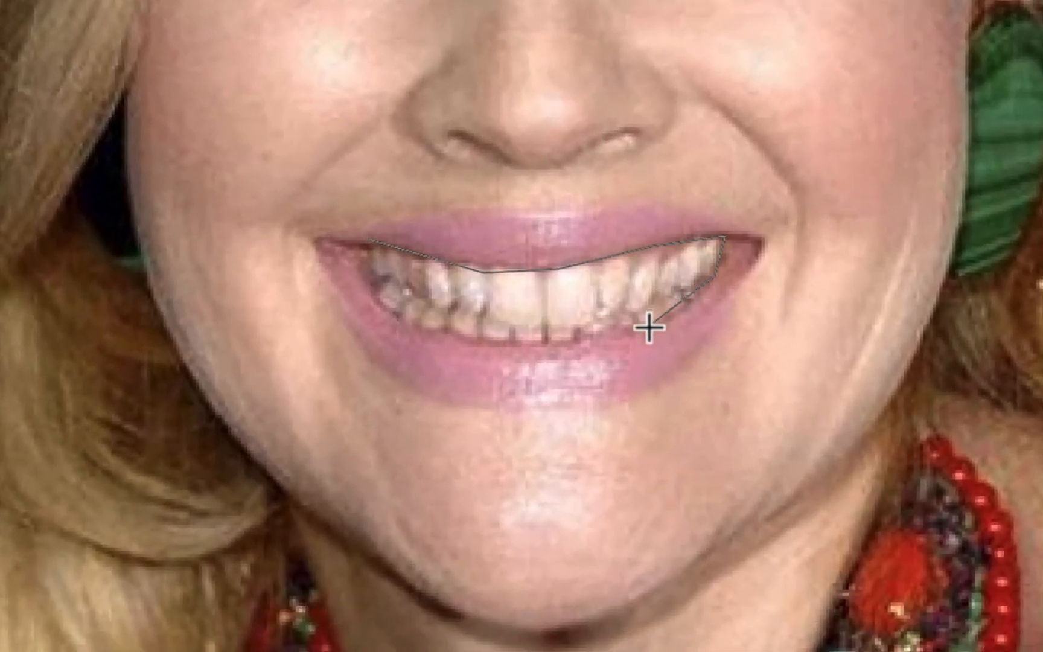
left_click(651, 326)
left_click(533, 351)
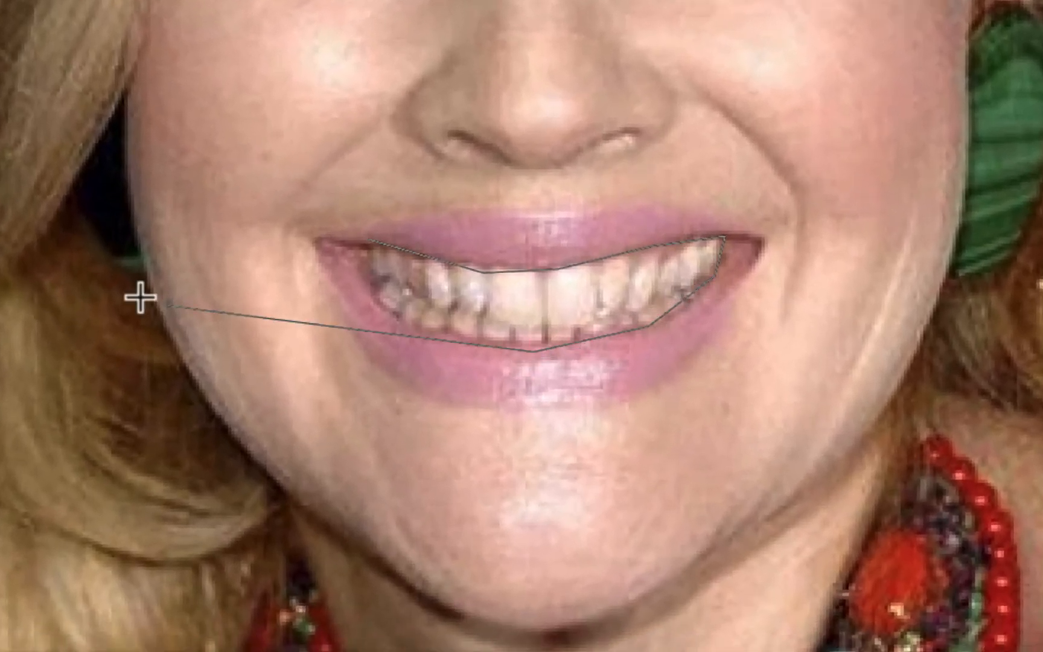
left_click(407, 321)
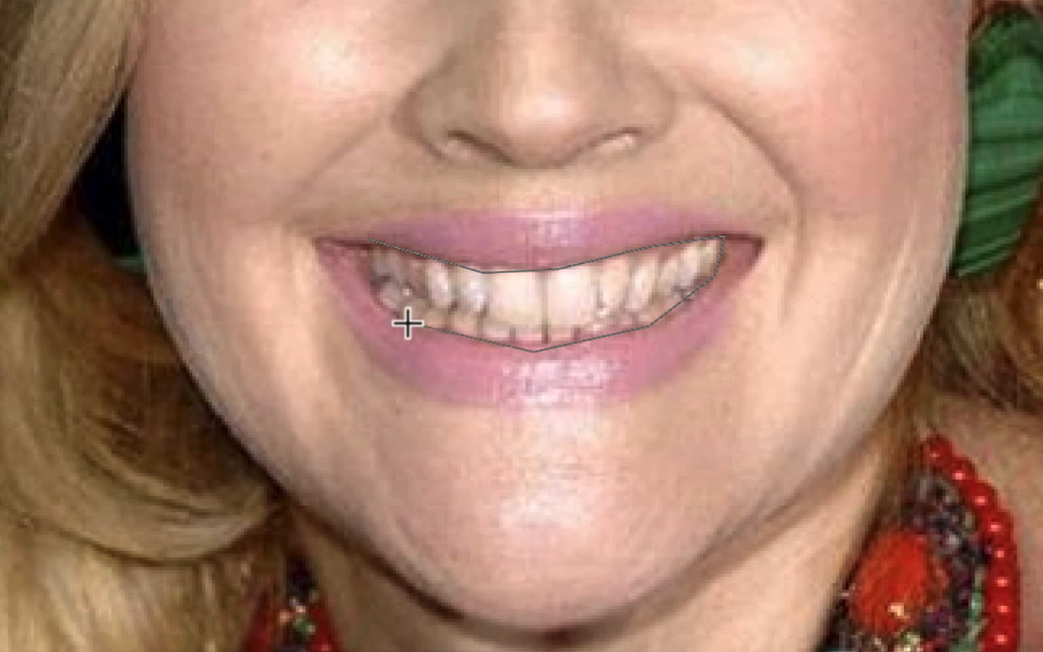
left_click(375, 295)
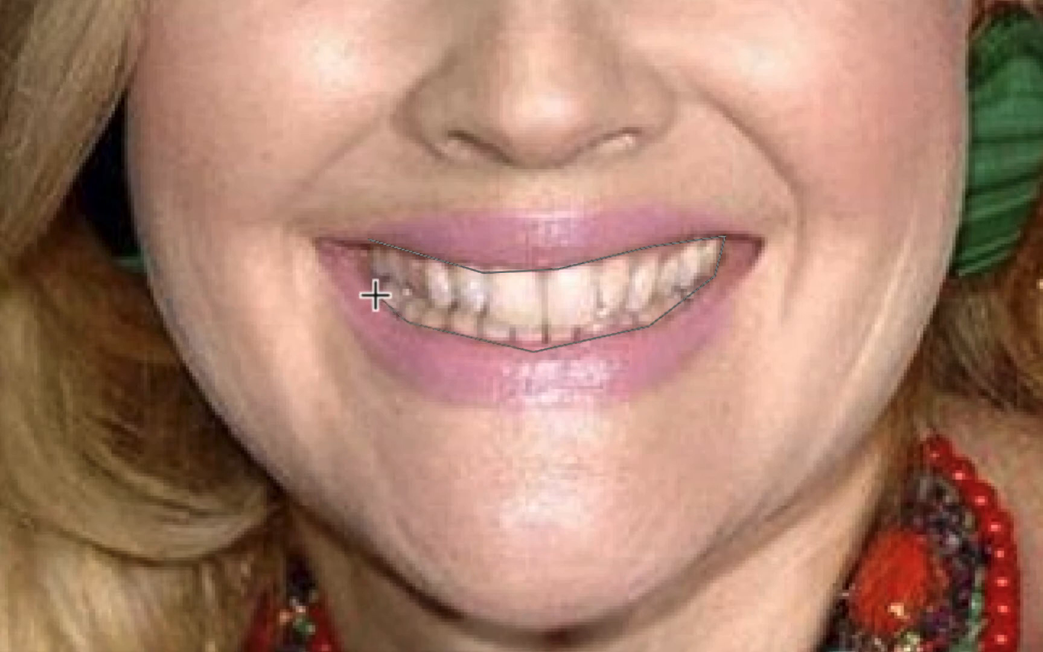
left_click(372, 232)
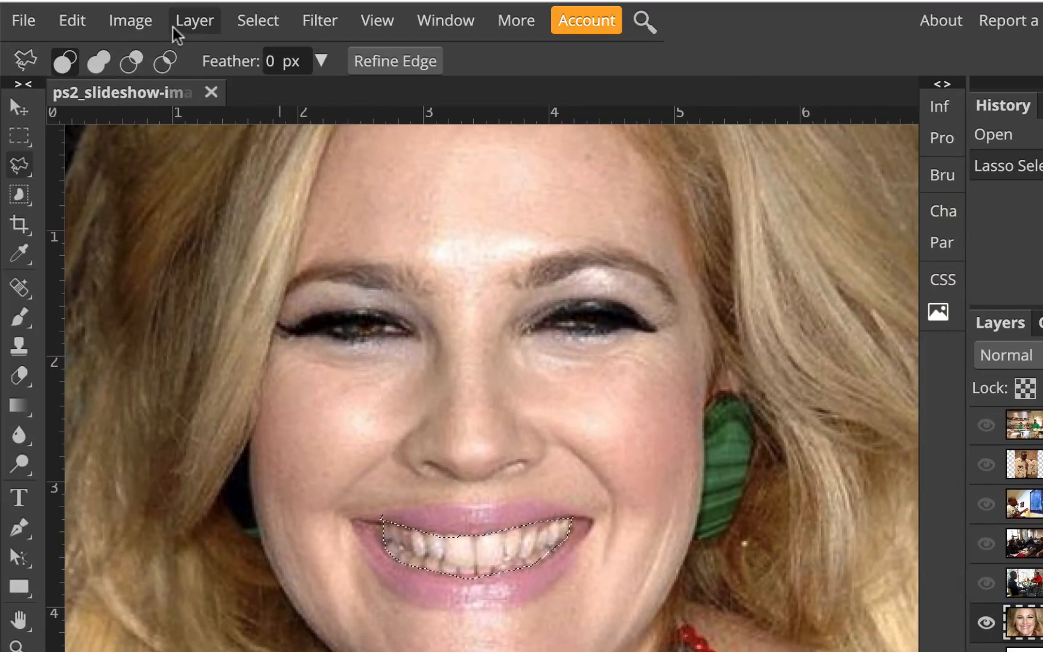
Apply a blue Photo Filter at 10% density to the selected teeth.
left_click(145, 24)
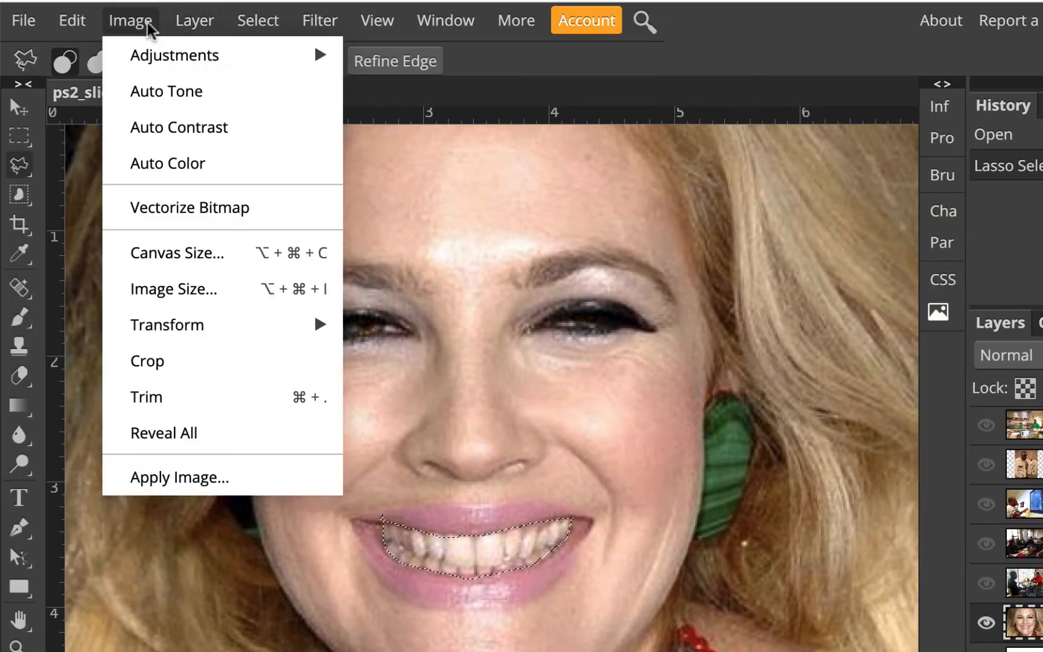
mouse_move(163, 63)
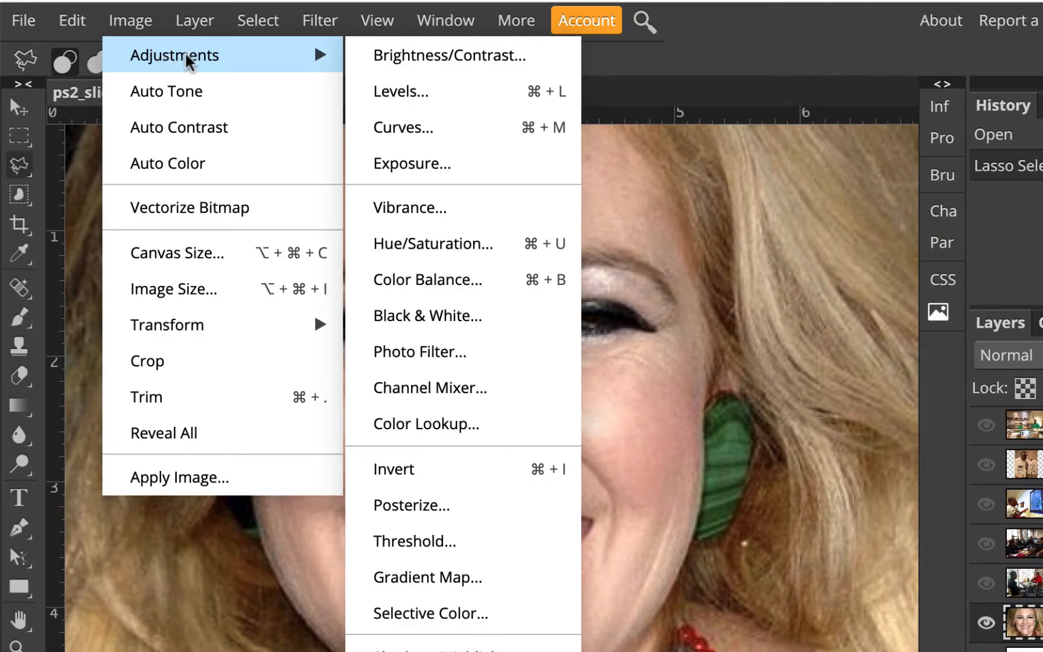
left_click(449, 353)
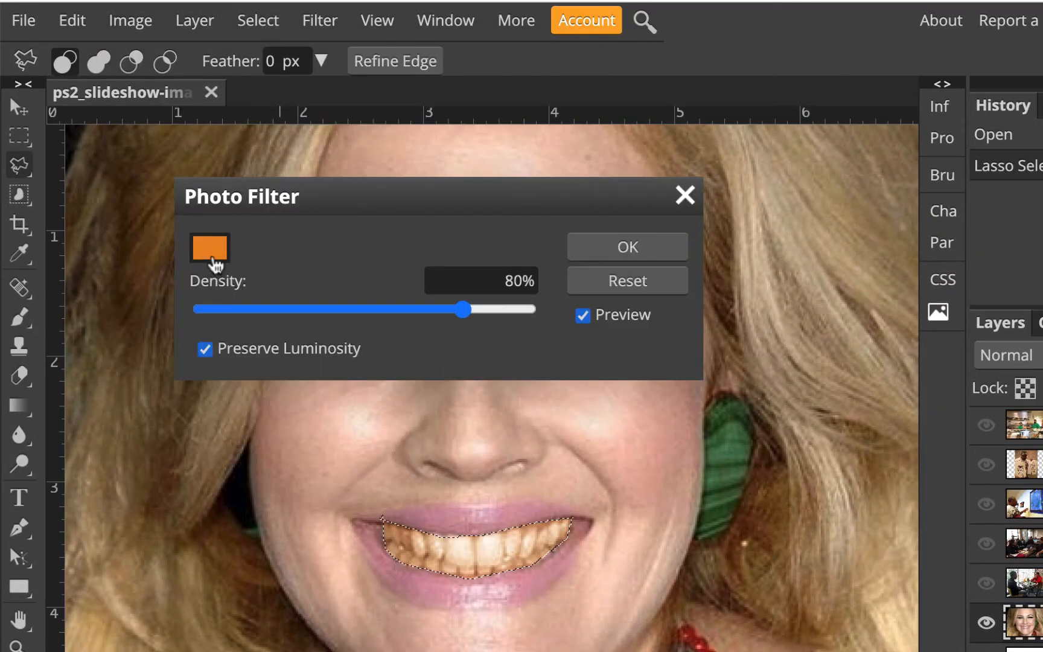
left_click(213, 260)
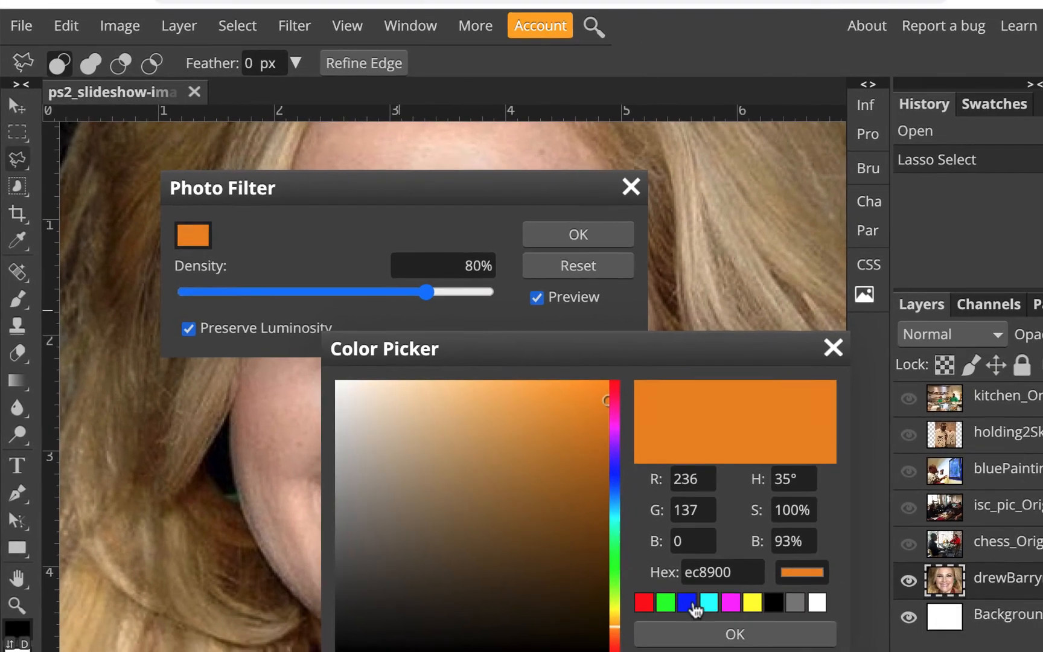
left_click(688, 601)
left_click(705, 631)
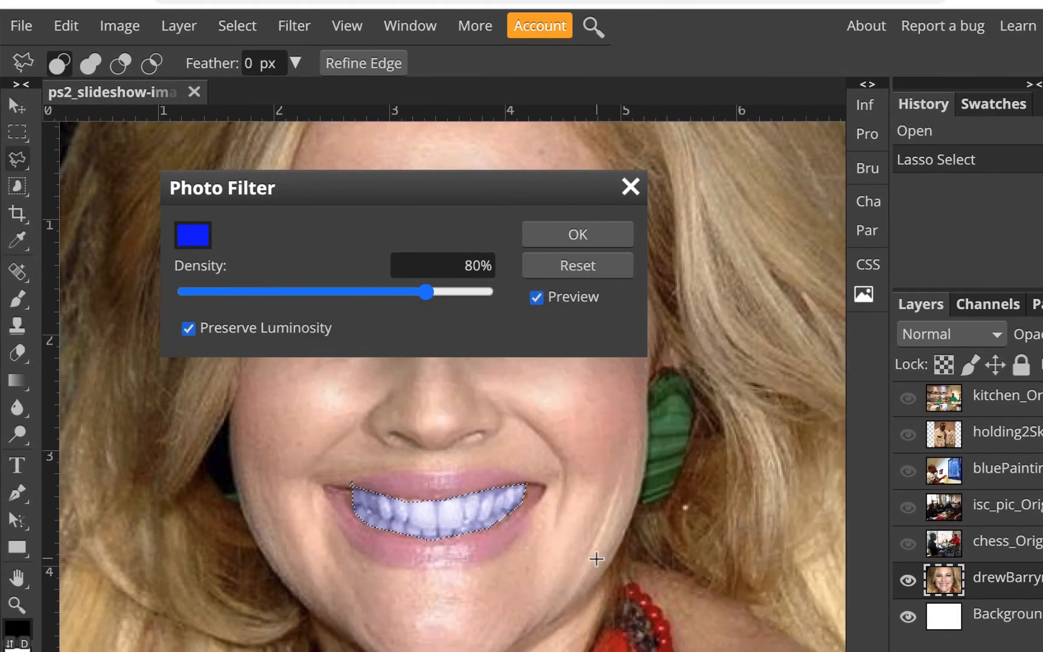
left_click_drag(428, 294, 216, 296)
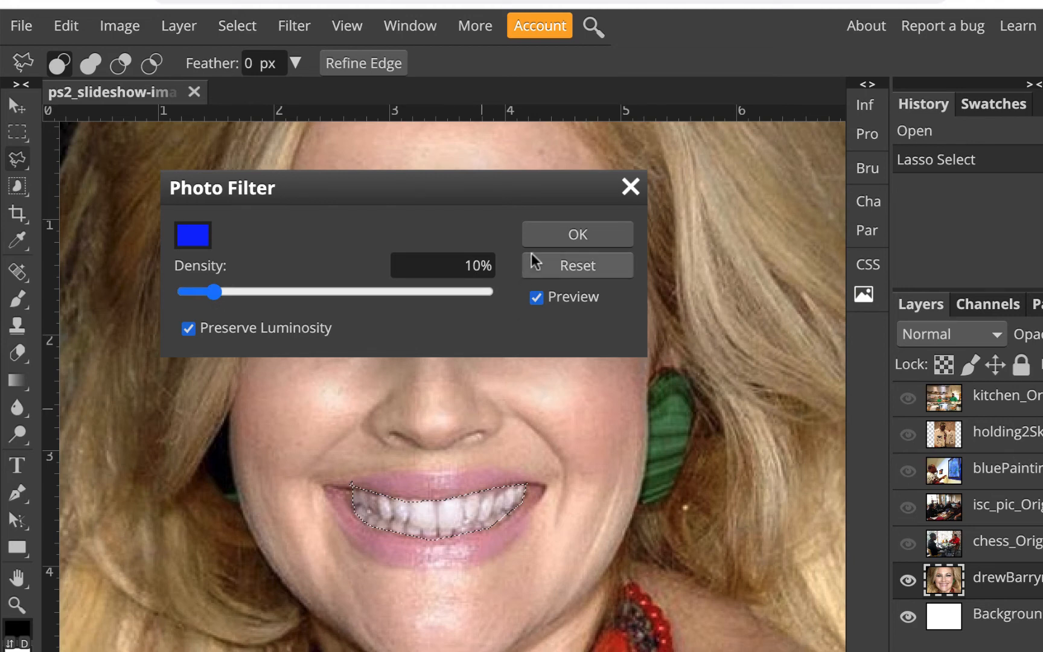
left_click(575, 236)
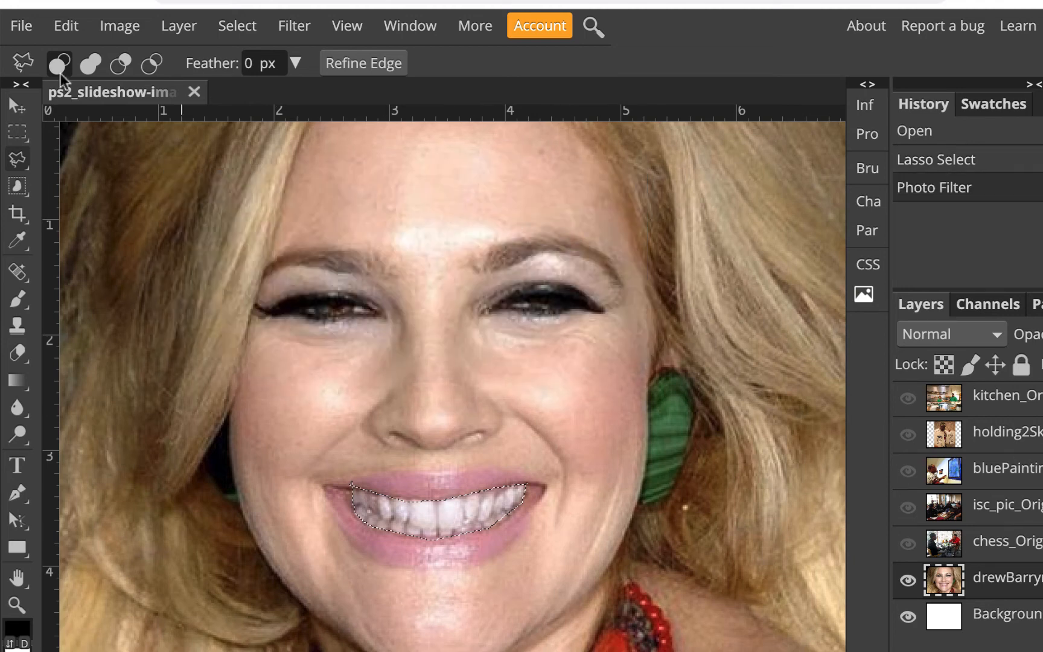
Brighten the teeth with Levels, setting the input black point to 14 and the white point to 246.
left_click(107, 31)
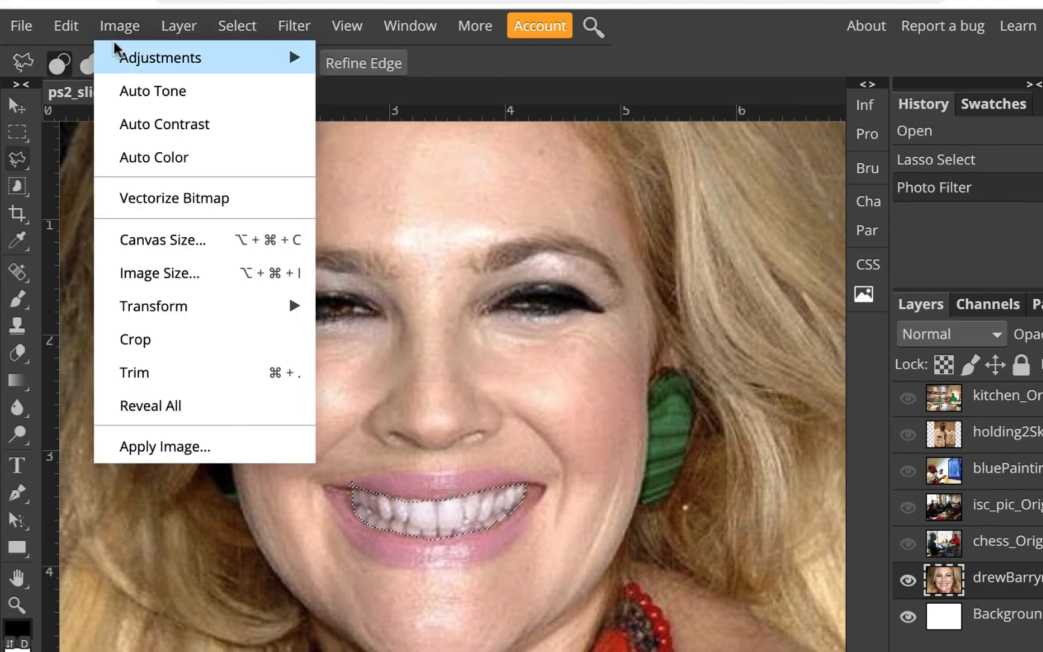
mouse_move(127, 59)
left_click(362, 93)
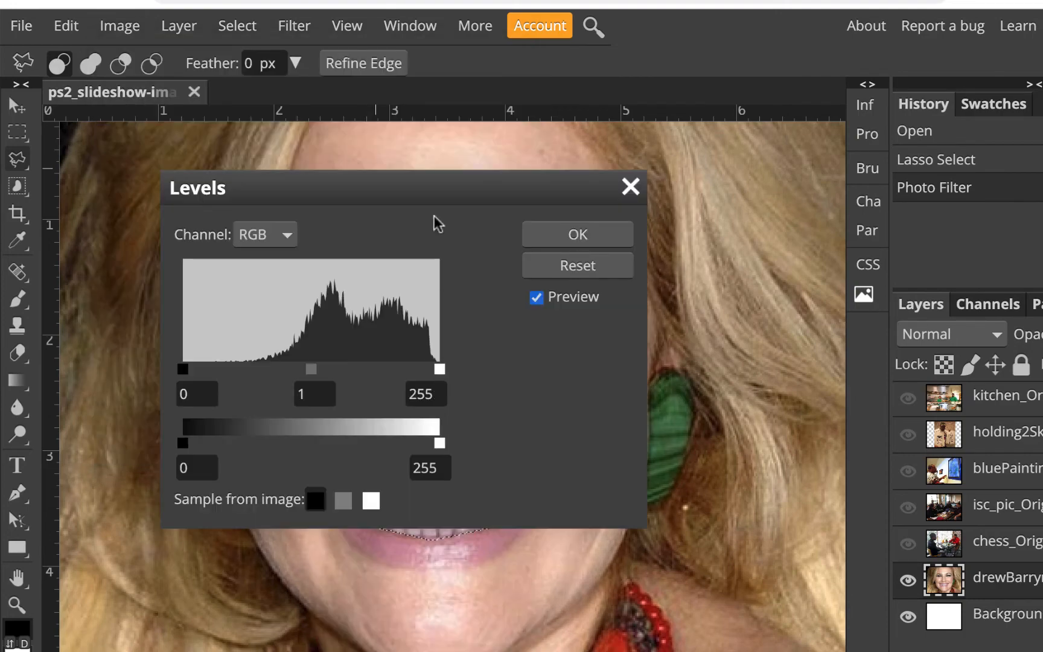
left_click_drag(427, 200, 879, 152)
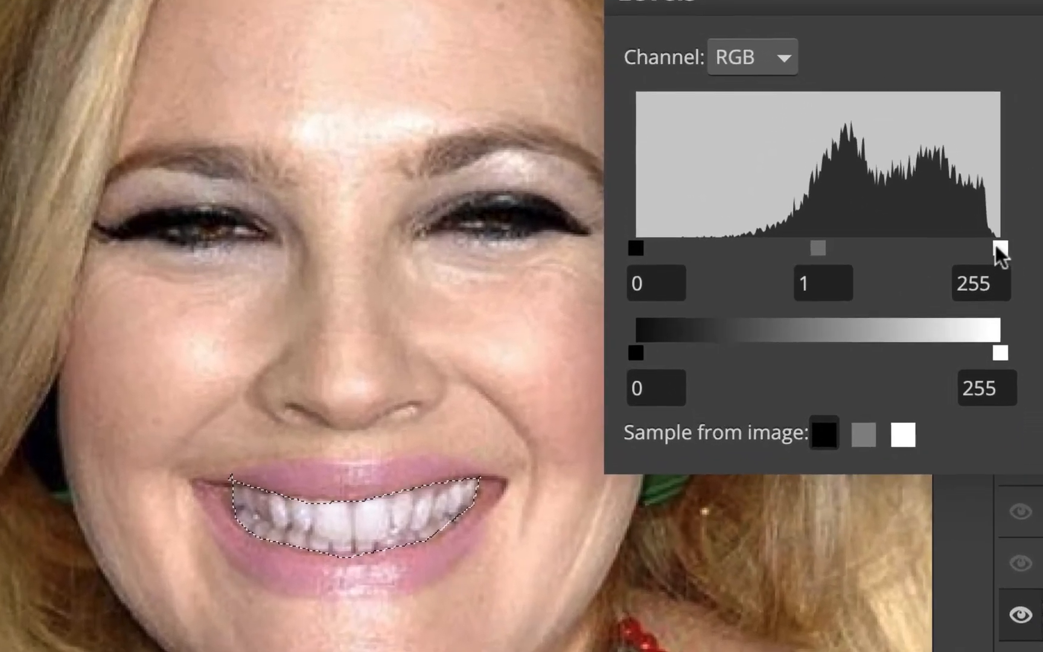
left_click_drag(891, 323, 877, 323)
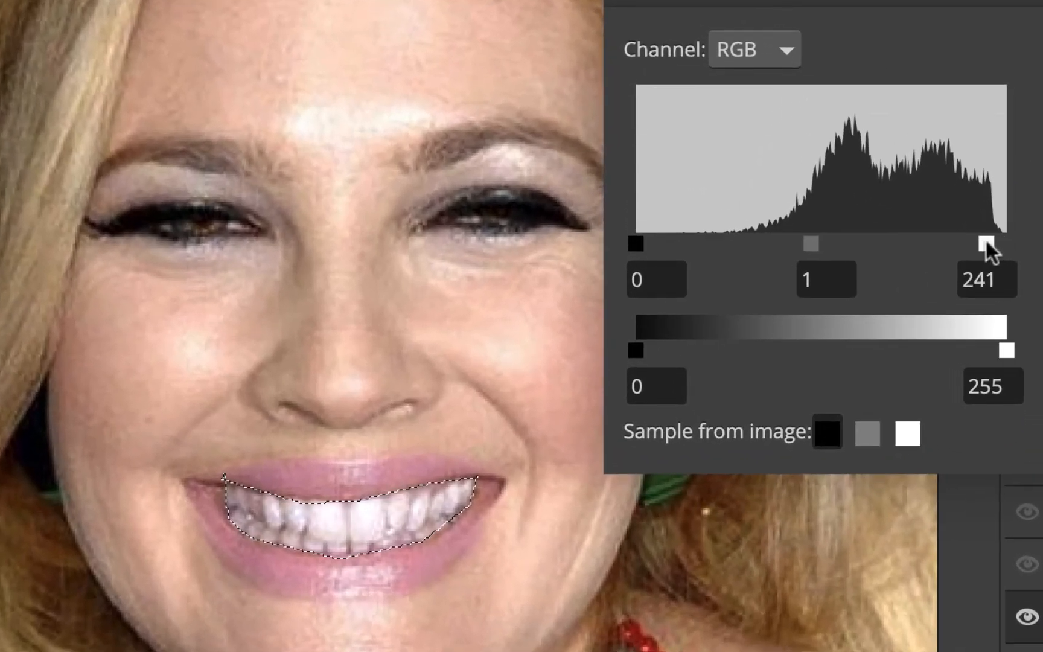
mouse_move(985, 242)
left_mouse_down()
mouse_move(933, 258)
mouse_move(1018, 236)
mouse_move(992, 240)
left_mouse_up()
left_click_drag(635, 244, 657, 243)
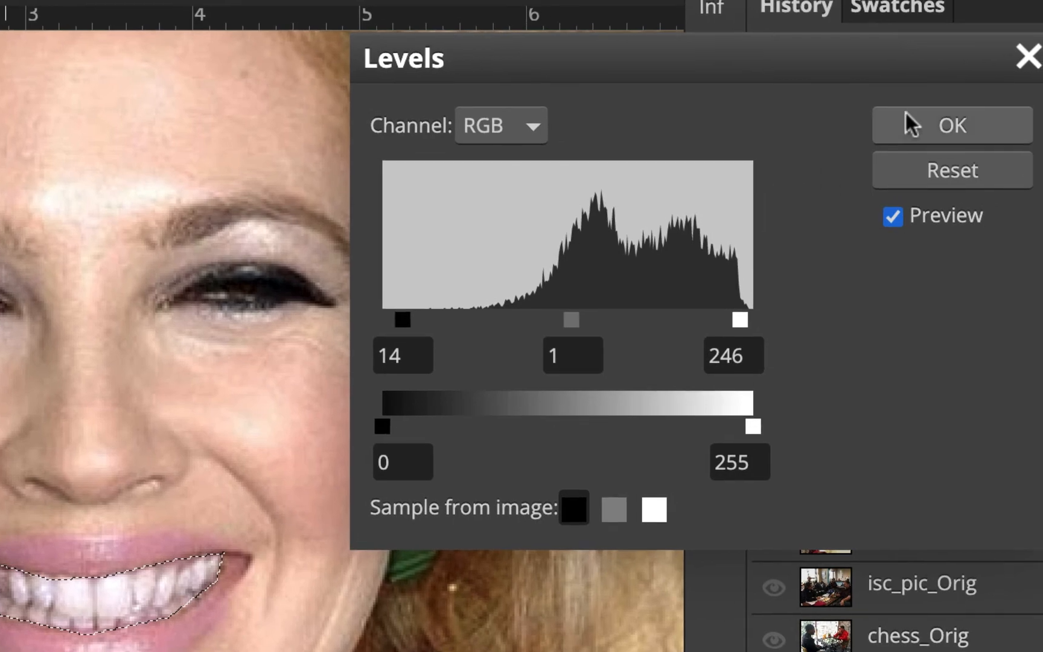
left_click(907, 116)
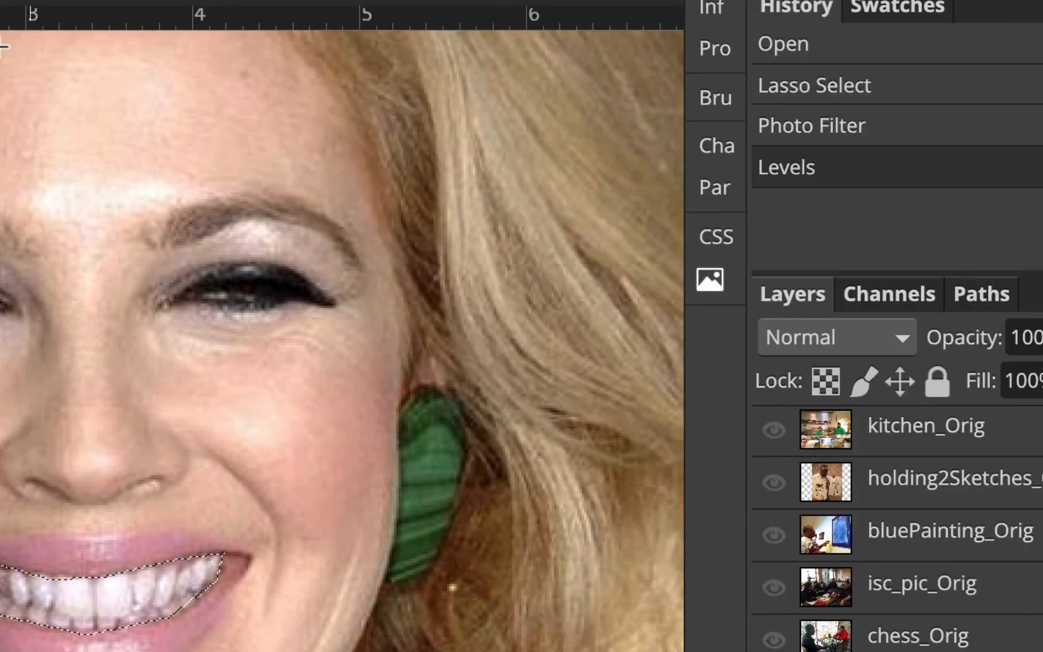
Deselect the teeth and save the changes to ps2_slideshow-images_HomaR.psd.
left_click(274, 34)
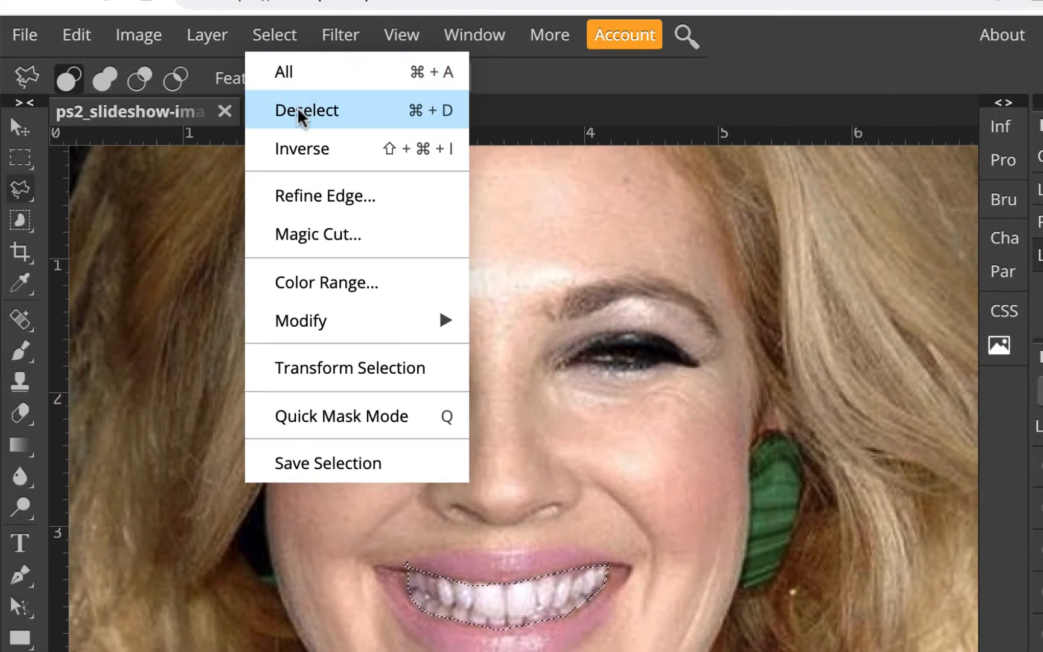
left_click(301, 114)
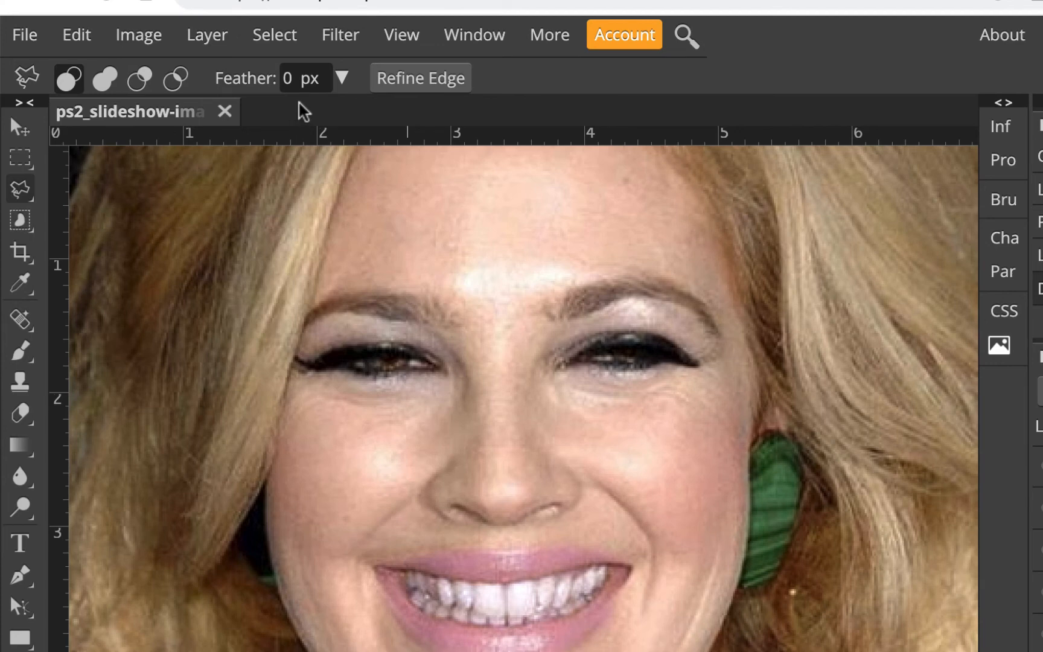
left_click(25, 37)
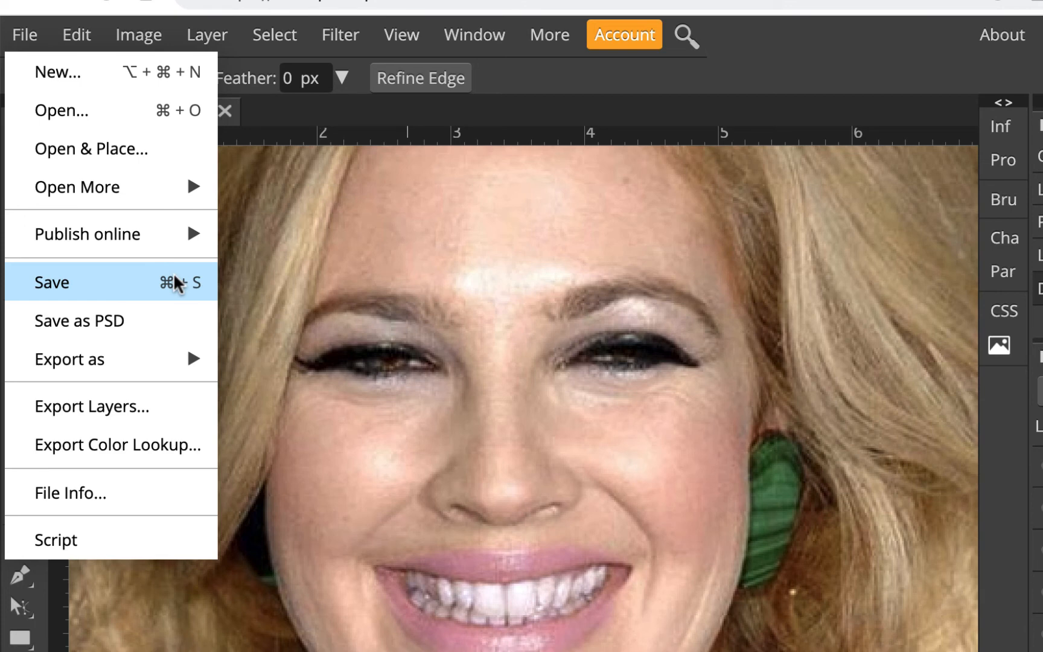
left_click(112, 283)
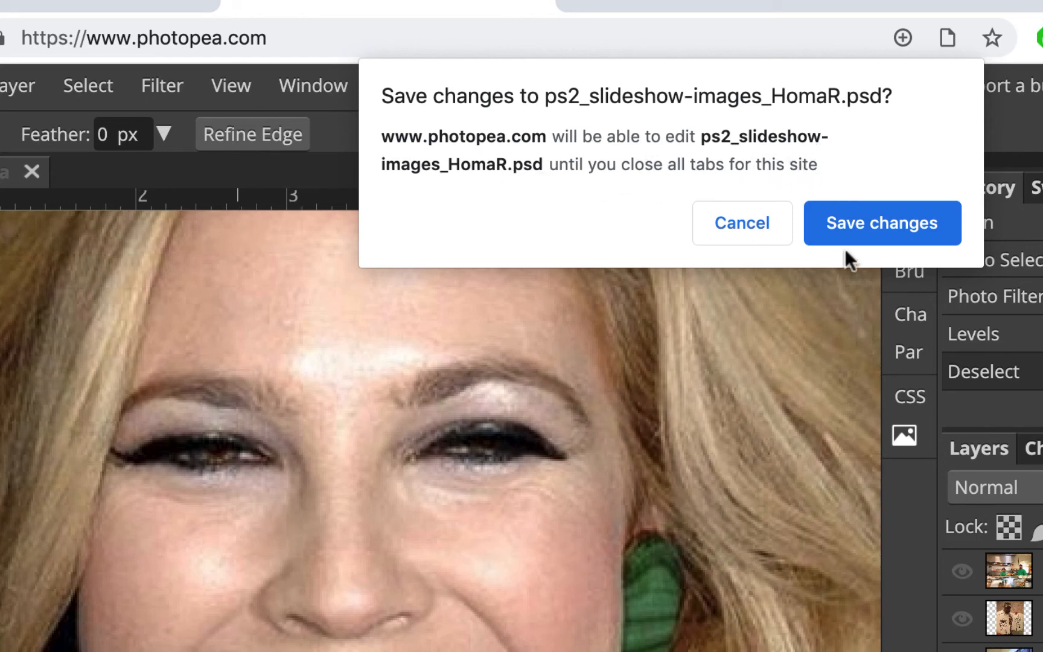
left_click(892, 221)
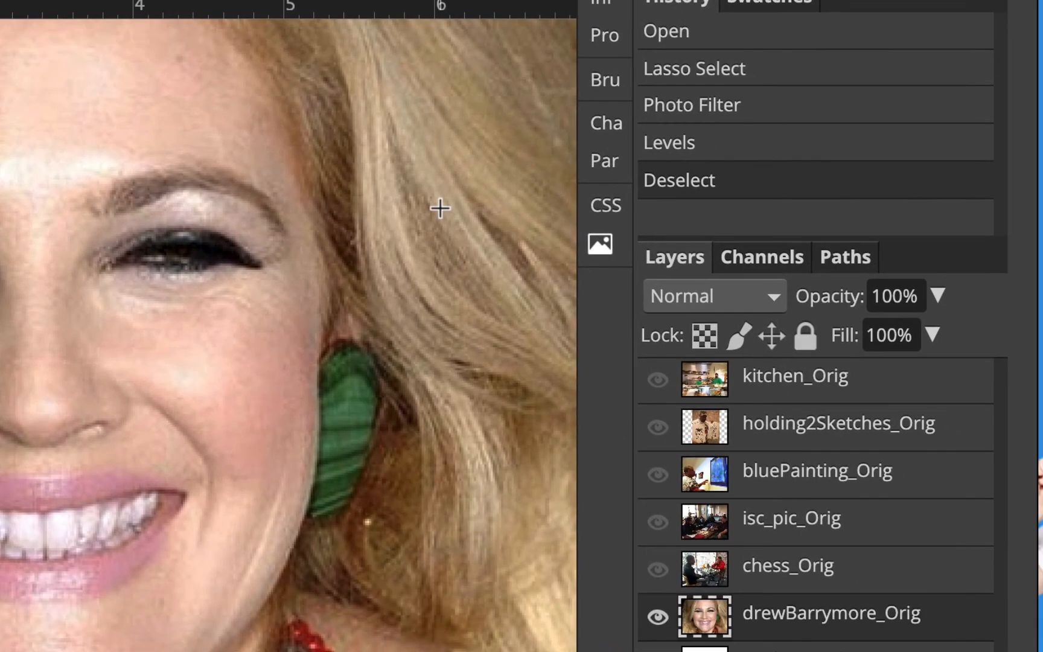
Hide the drewBarrymore_Orig layer, then show and select the kitchen_Orig layer.
left_click(658, 616)
left_click(656, 380)
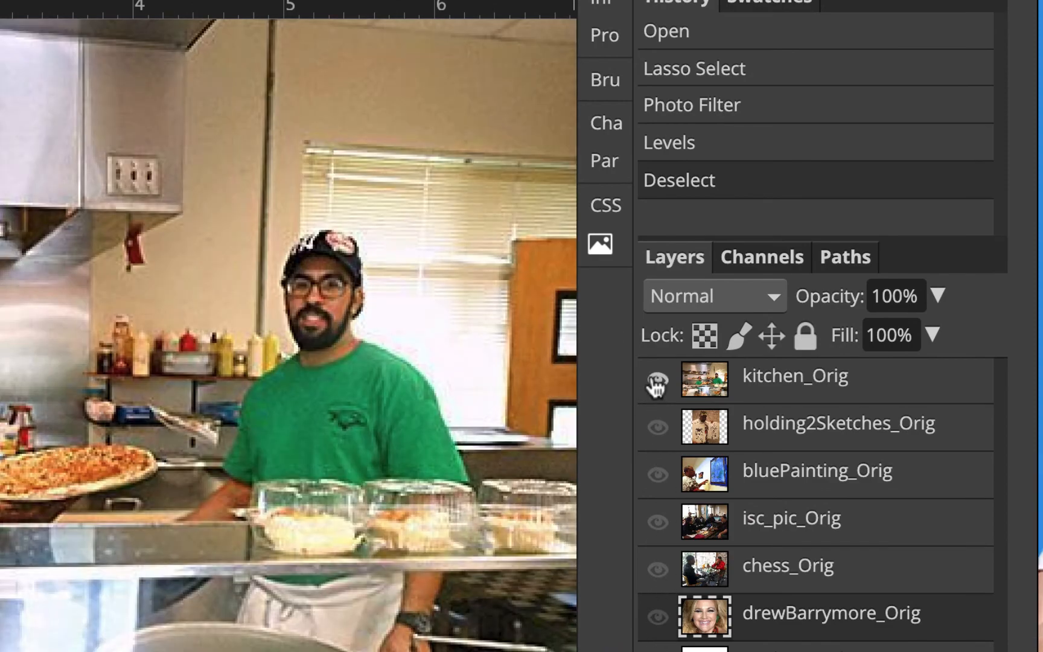
left_click(802, 379)
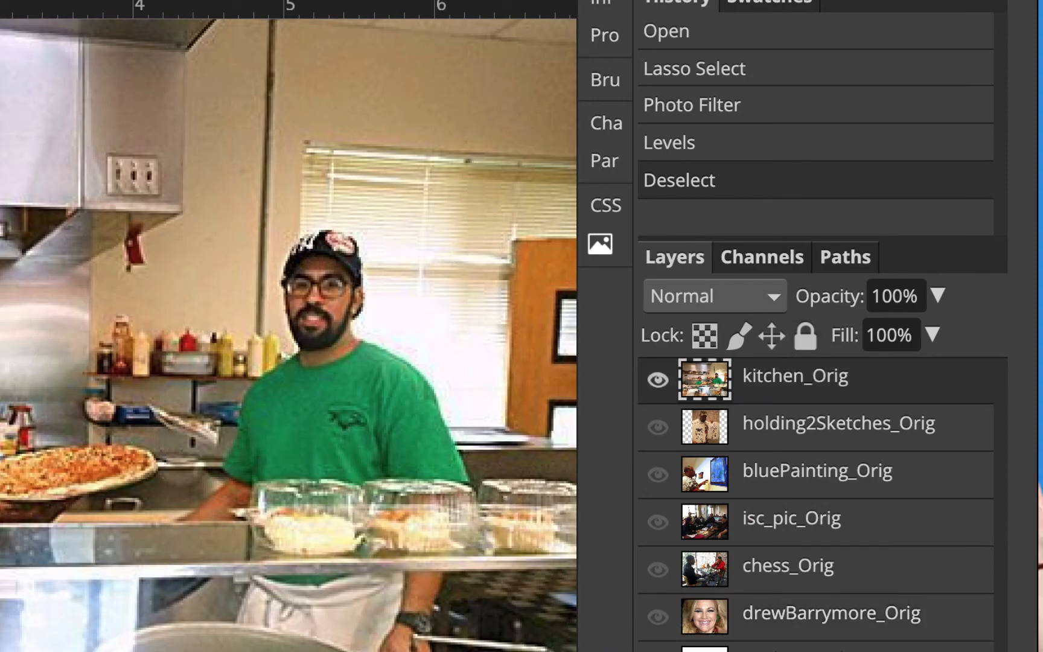
Apply a blue Photo Filter at a very low density to the kitchen_Orig photo.
left_click(189, 73)
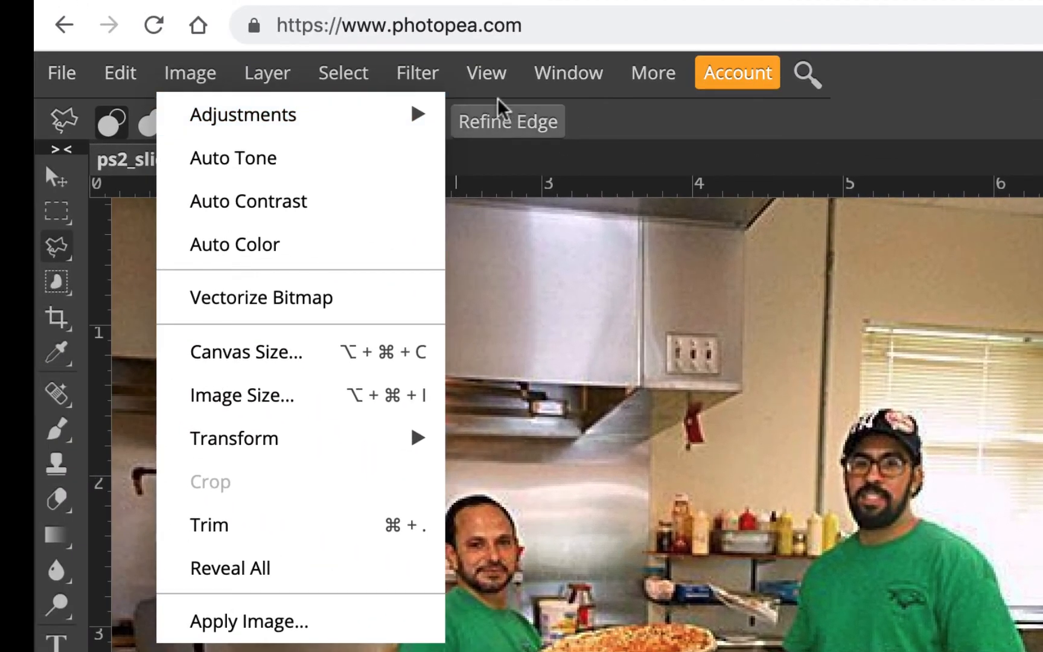
mouse_move(415, 118)
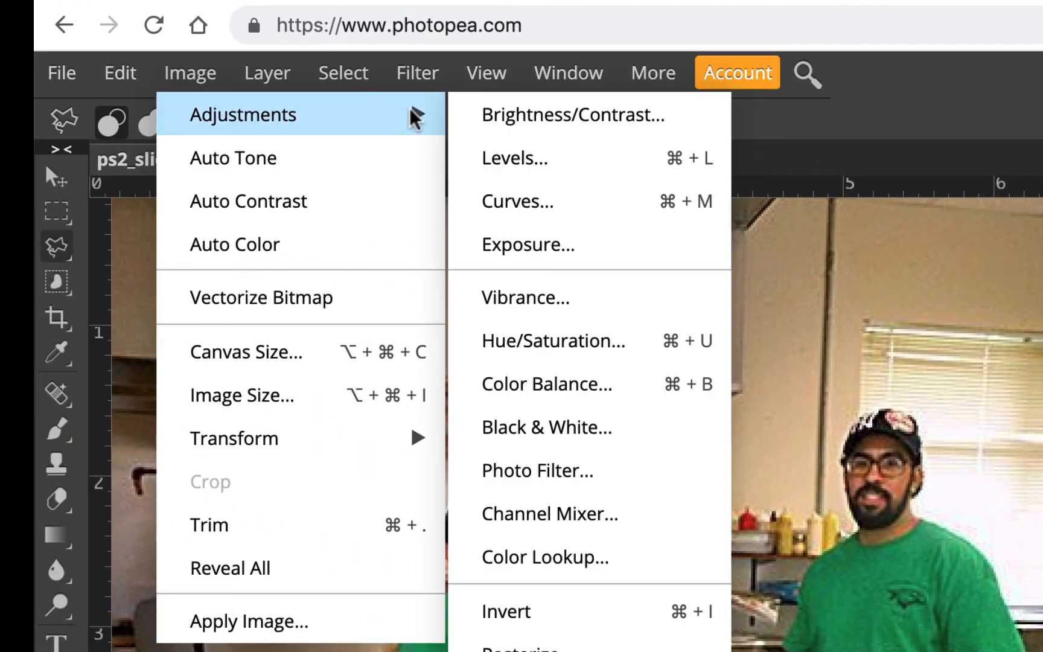
left_click(572, 488)
left_click(296, 353)
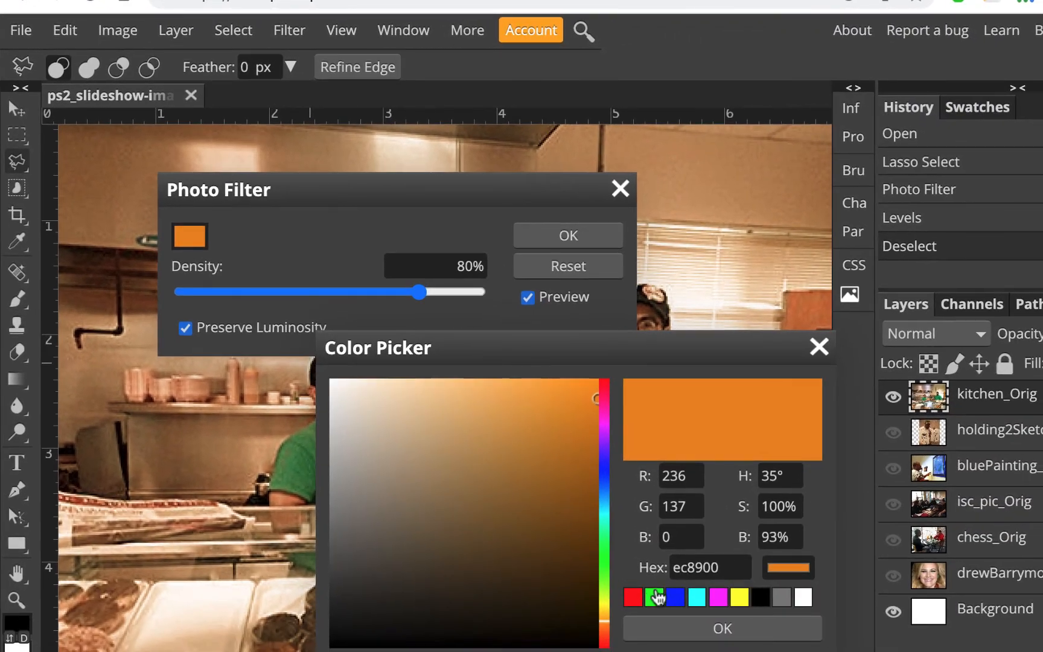
left_click(674, 597)
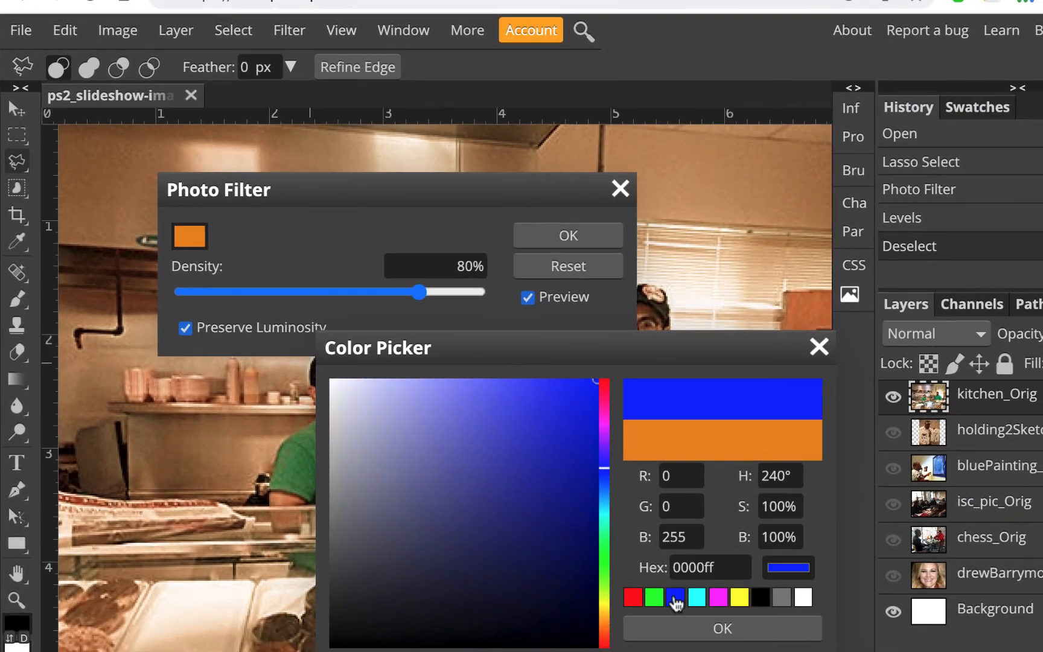
left_click(712, 628)
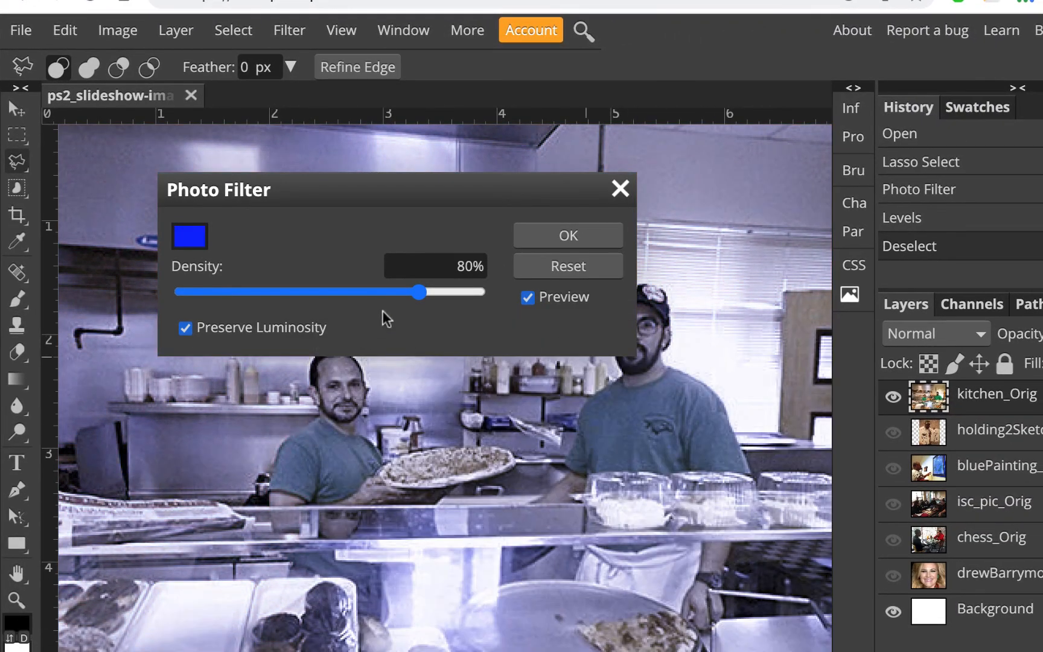
left_click_drag(418, 288, 199, 297)
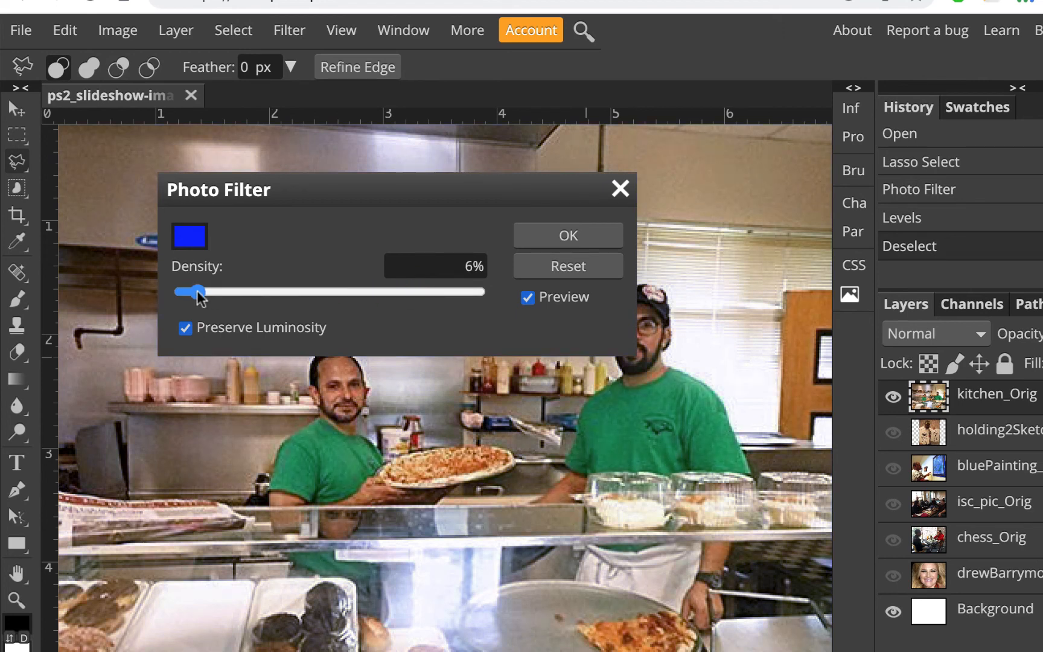
left_click_drag(350, 197, 703, 203)
left_click_drag(550, 299, 541, 299)
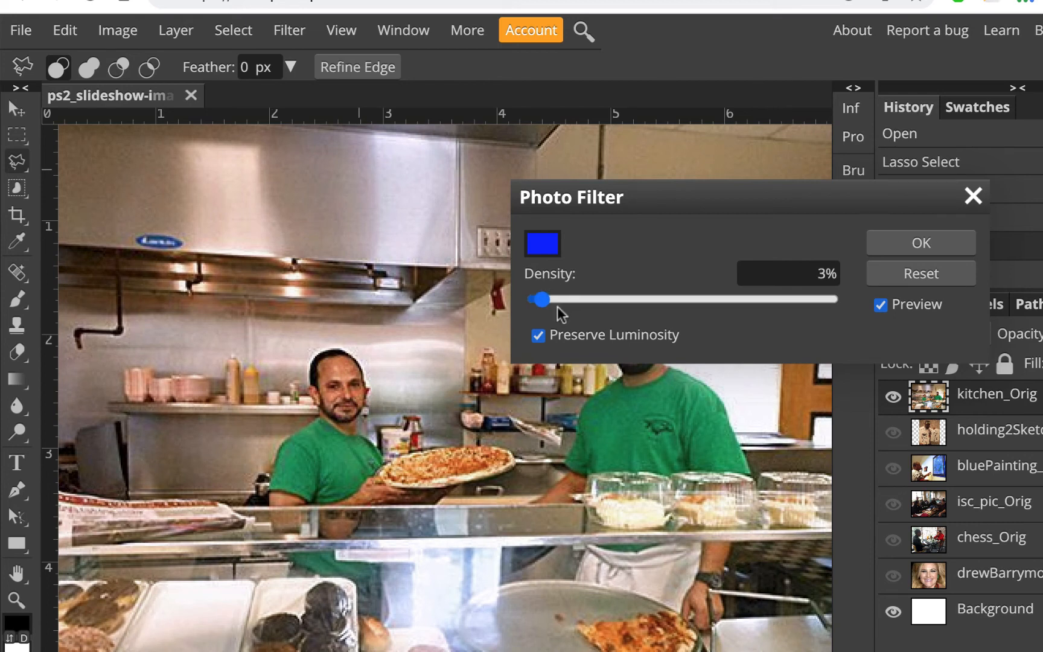
left_click_drag(543, 300, 550, 301)
left_click(875, 244)
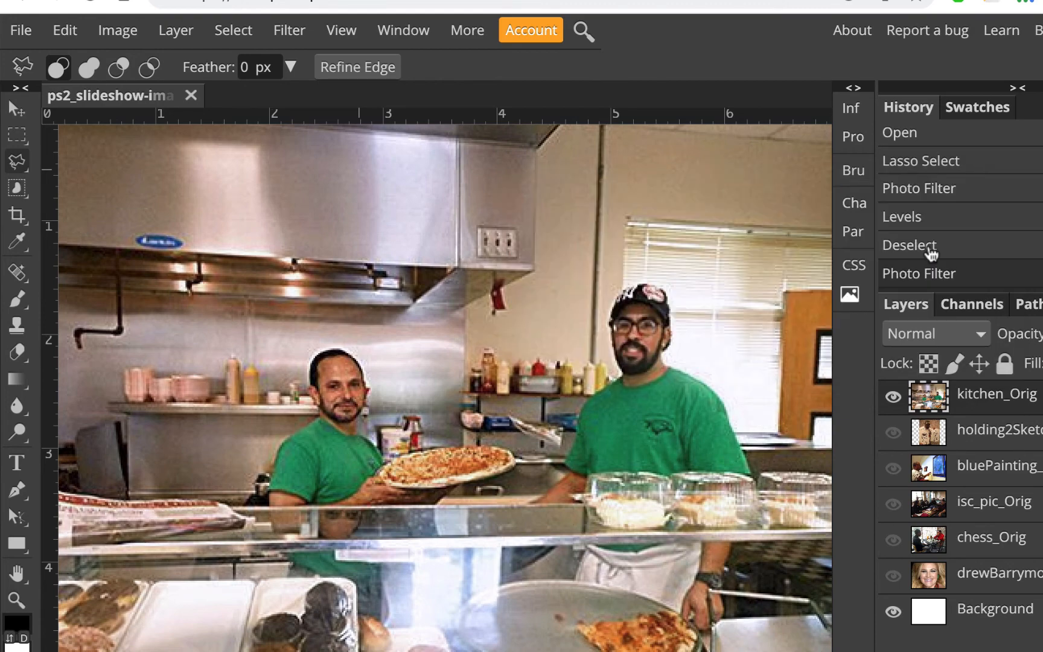
Save the document and also save it as a PSD file.
left_click(23, 31)
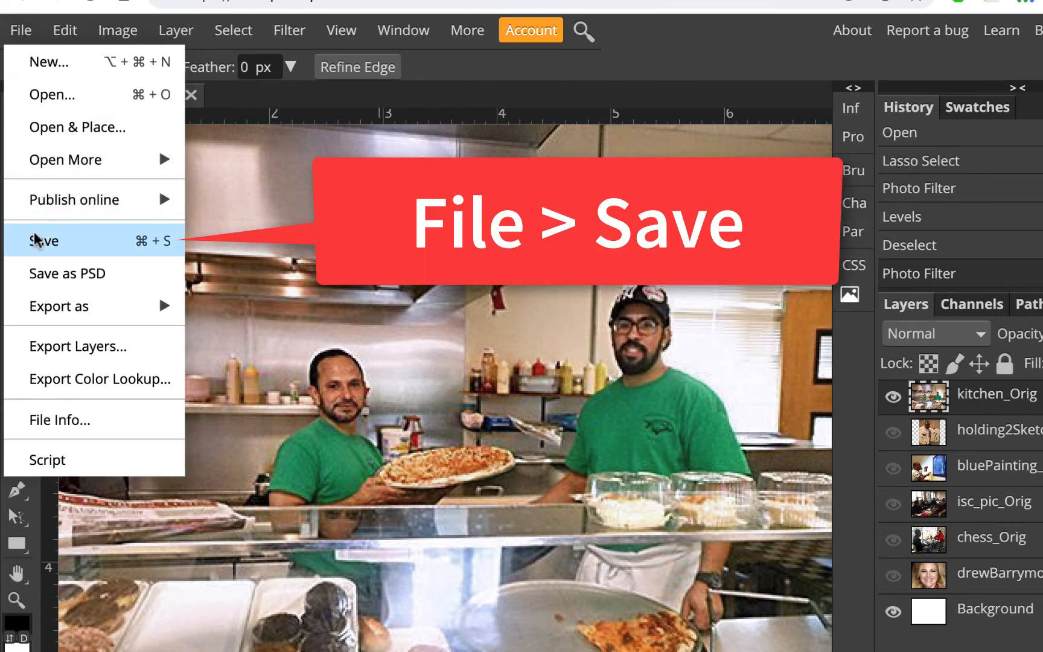
left_click(34, 235)
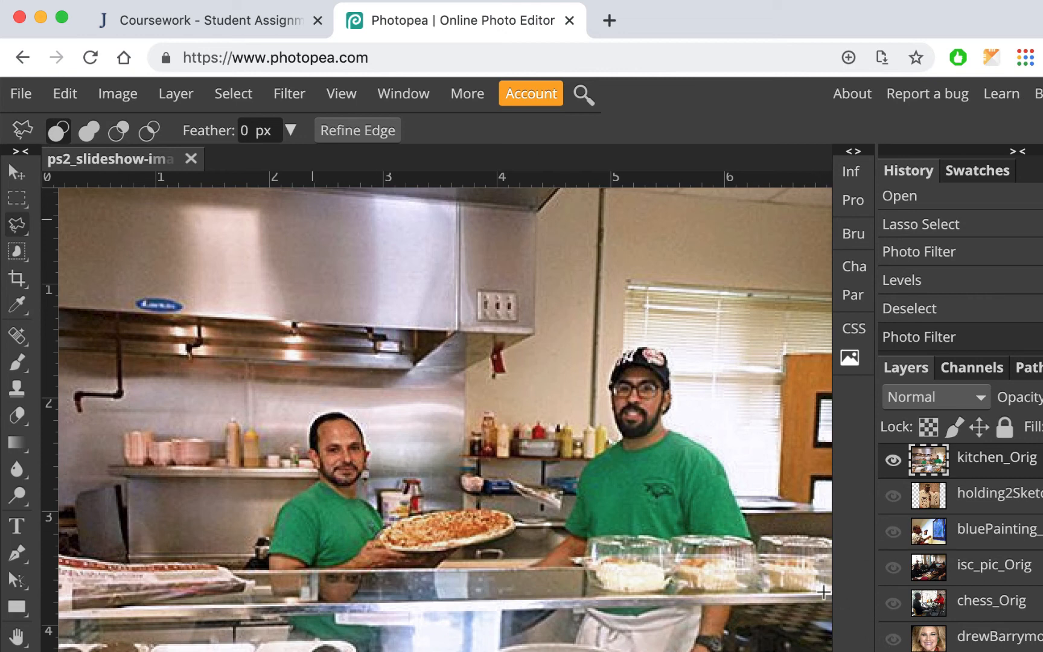
left_click(24, 96)
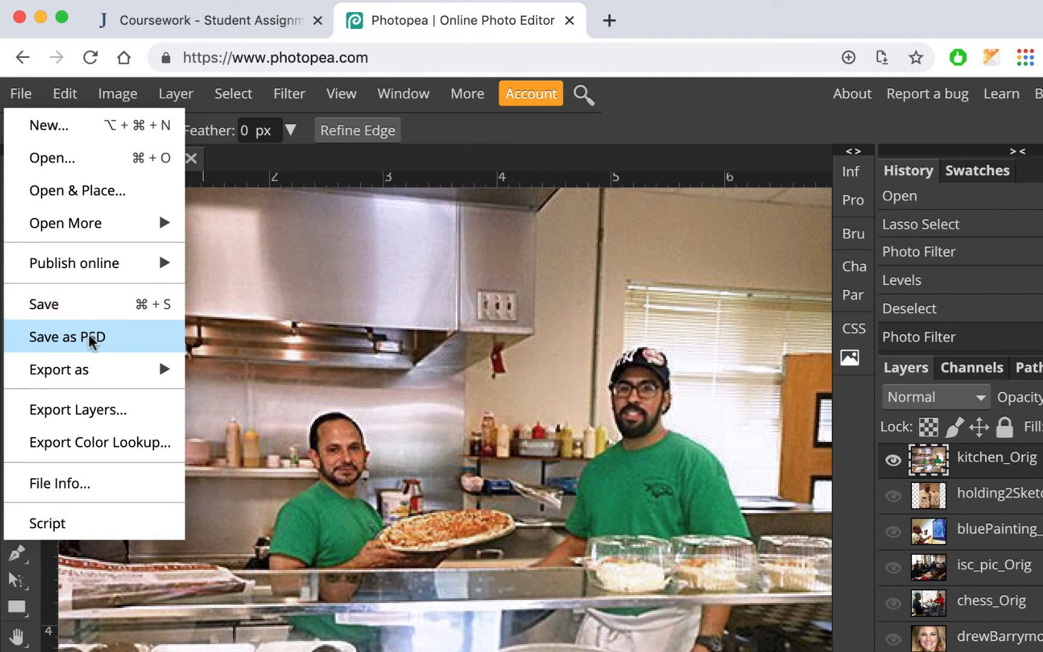
left_click(89, 339)
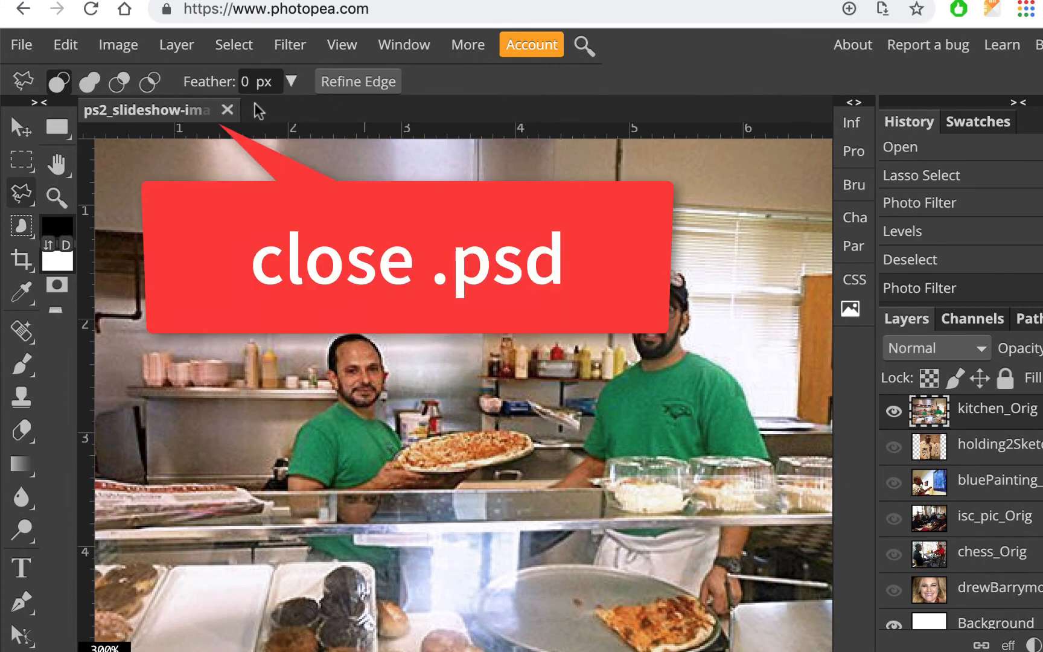
Close the ps2_slideshow-images document and open the Downloads folder in Finder.
left_click(227, 109)
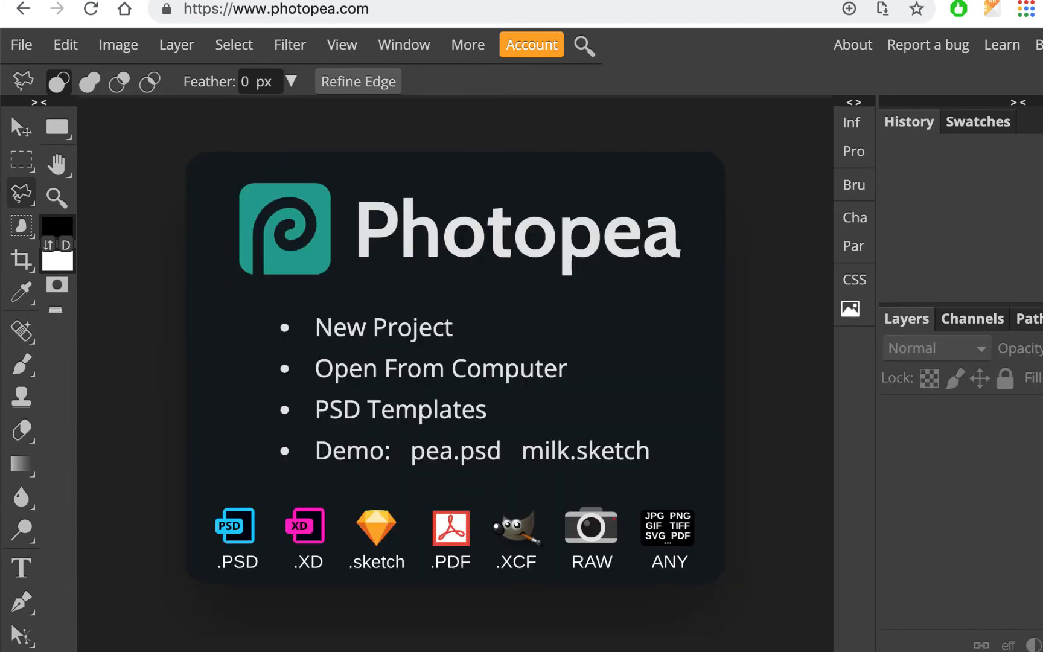
left_click(338, 649)
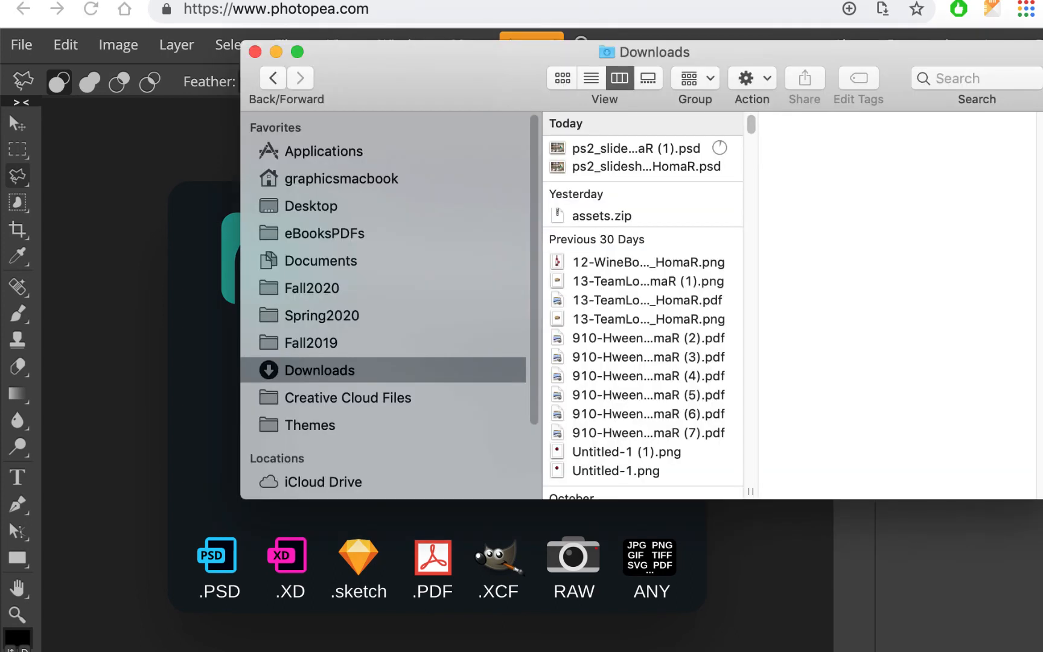
left_click(668, 150)
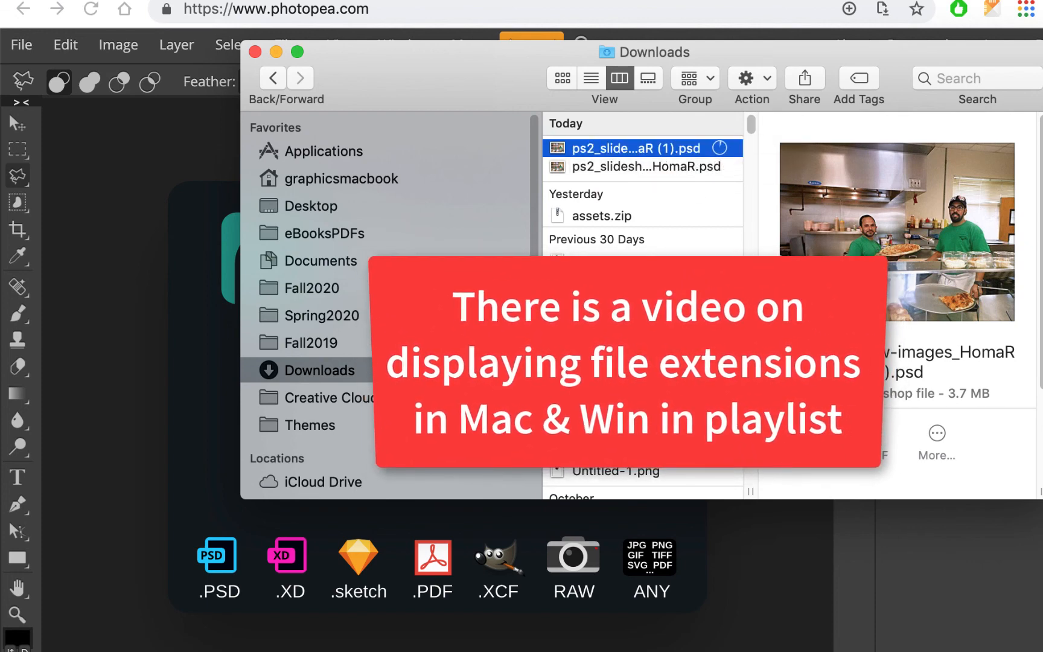
left_click_drag(628, 156, 983, 651)
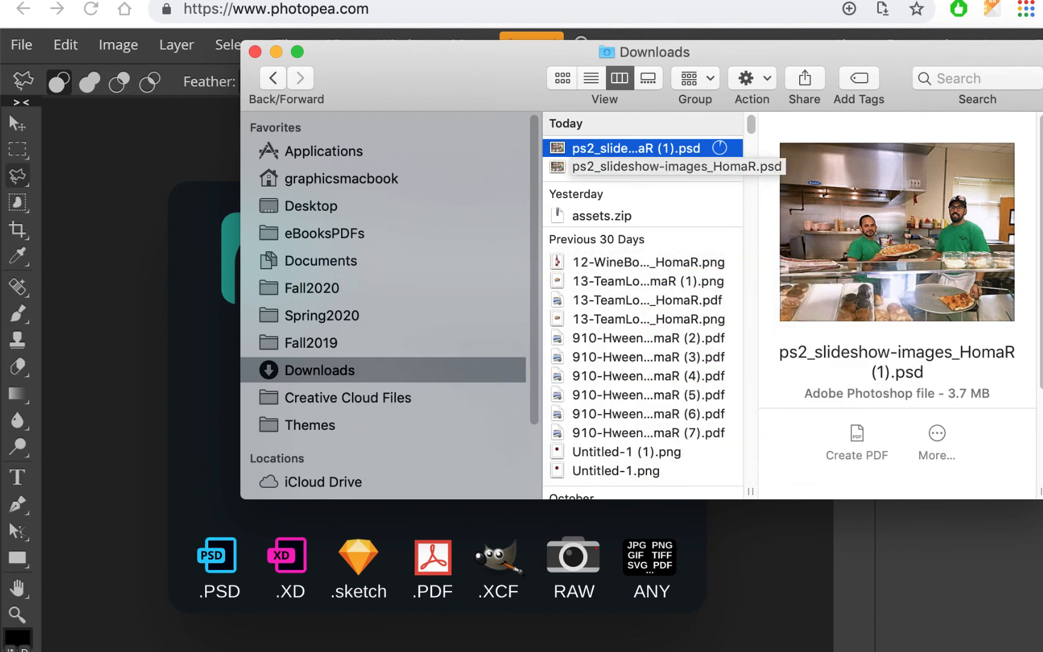
left_click(663, 156)
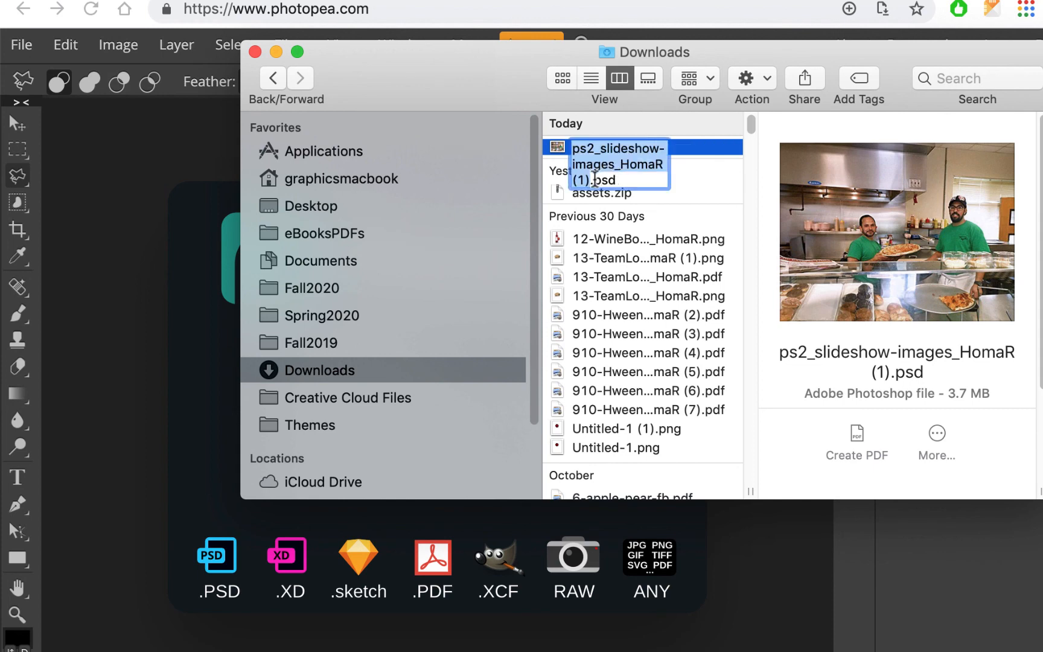
left_click(591, 179)
key("BackSpace")
key("BackSpace")
key("BackSpace")
key("BackSpace")
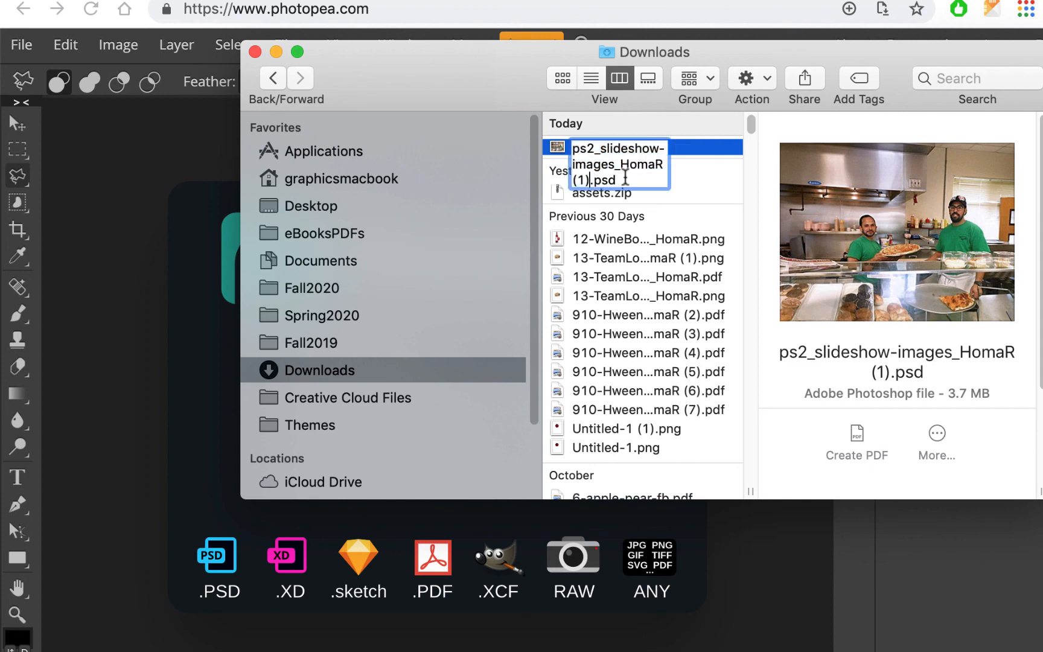
key("Return")
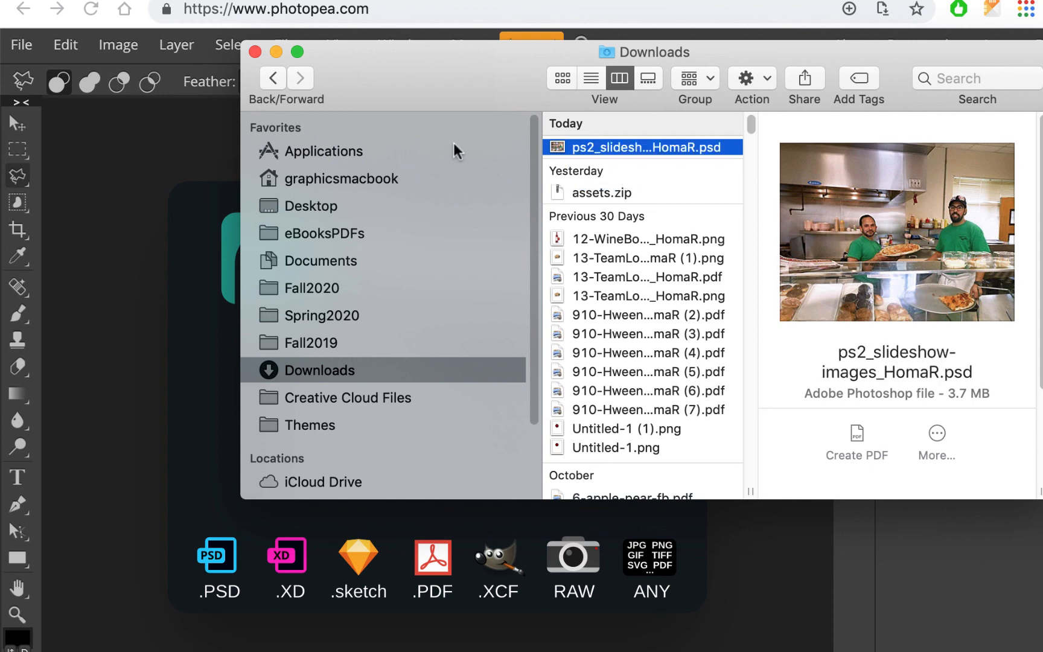
Open ps2_slideshow-images_HomaR.psd from Downloads in Photopea.
left_click(132, 190)
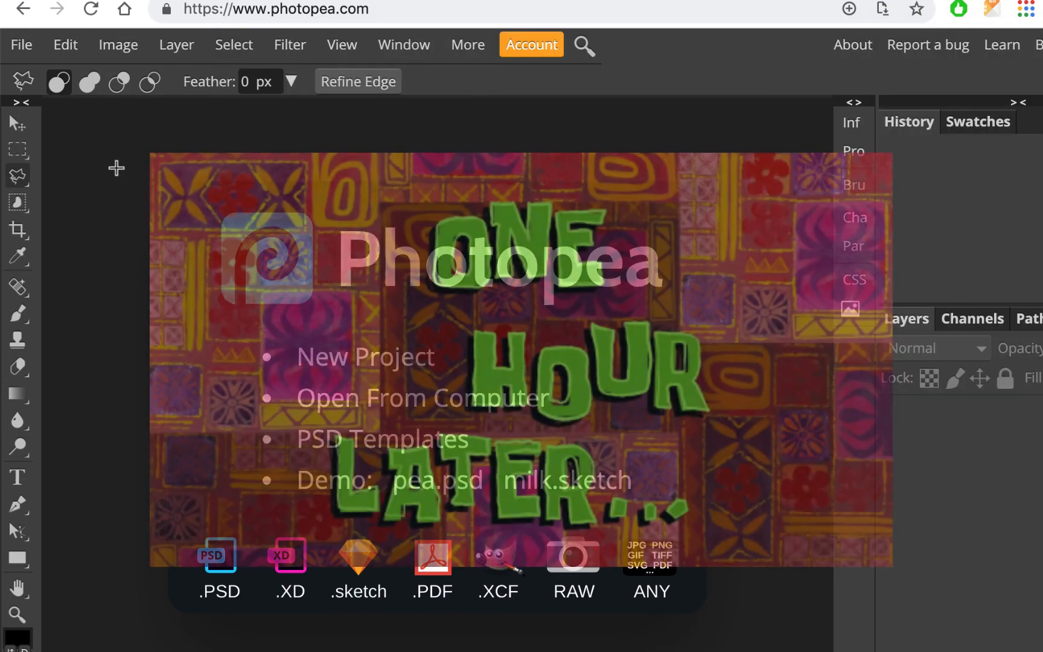
left_click(22, 45)
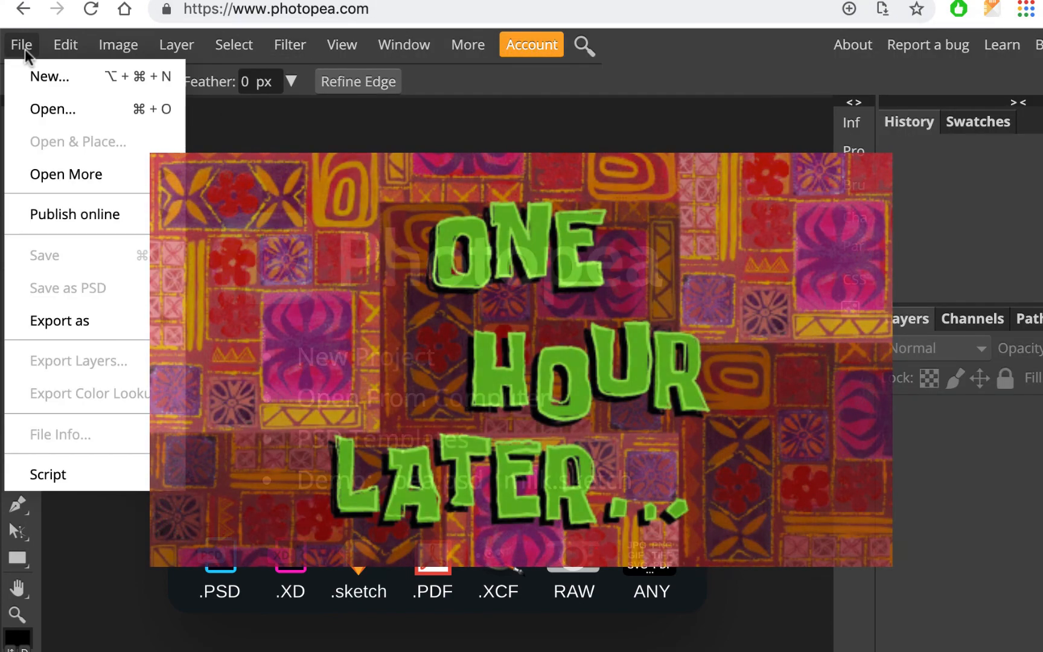
left_click(49, 115)
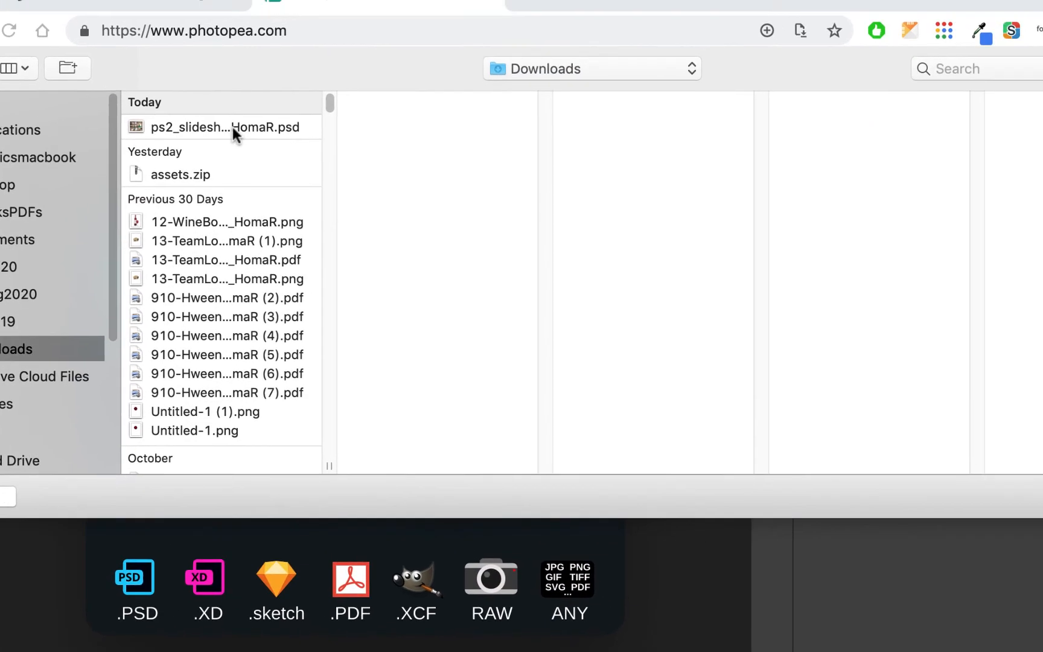
left_click(297, 105)
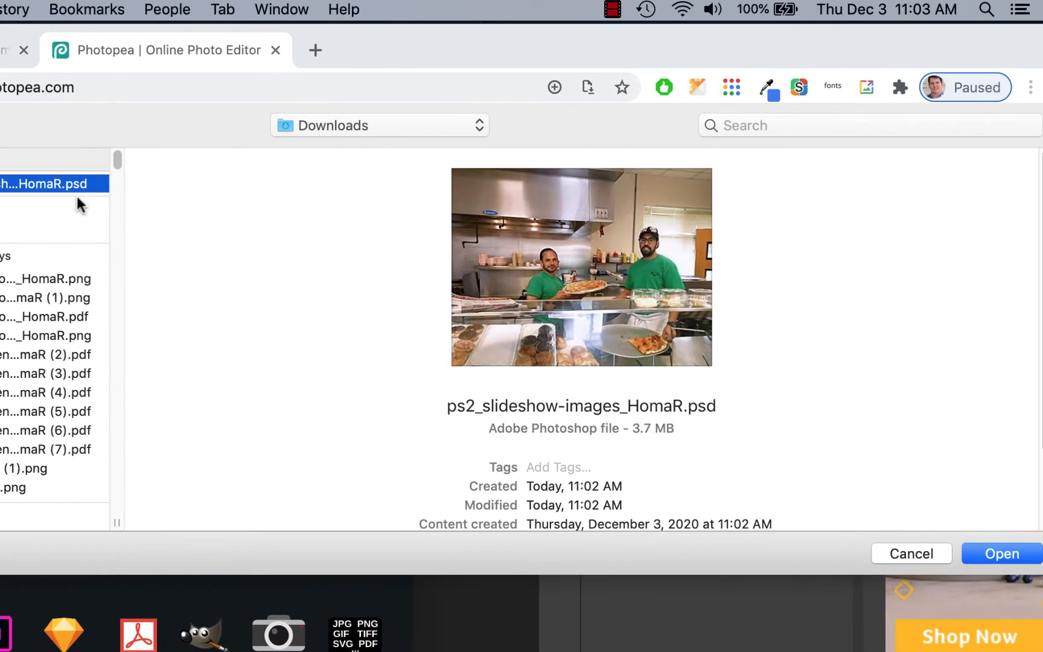
left_click(1006, 560)
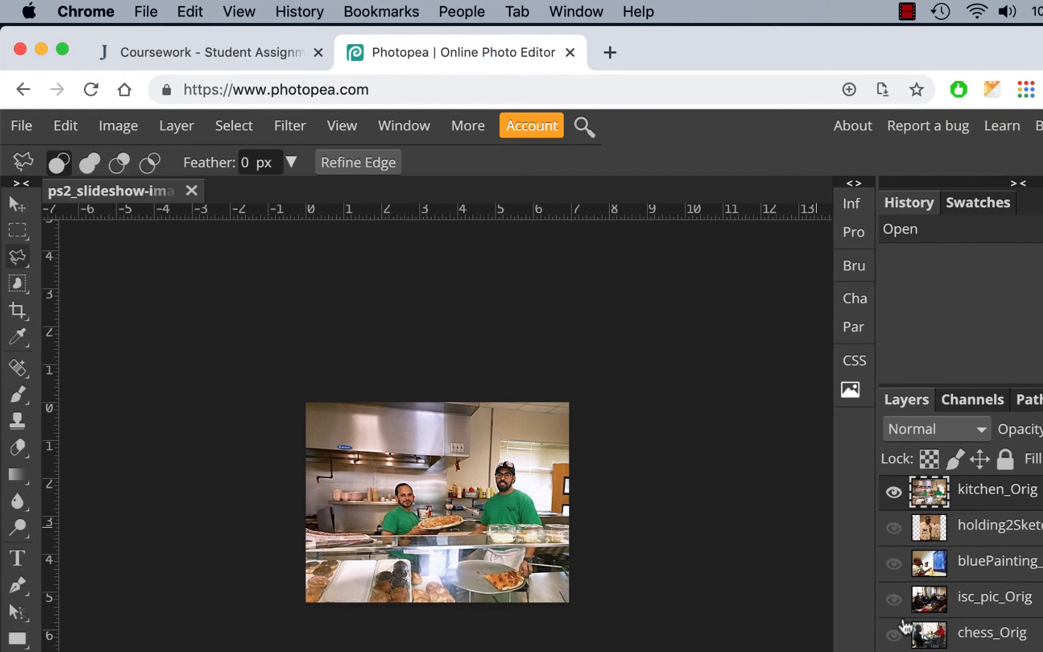
Toggle the kitchen_Orig layer's visibility off and on to check the saved edits in the reopened file.
left_click(893, 492)
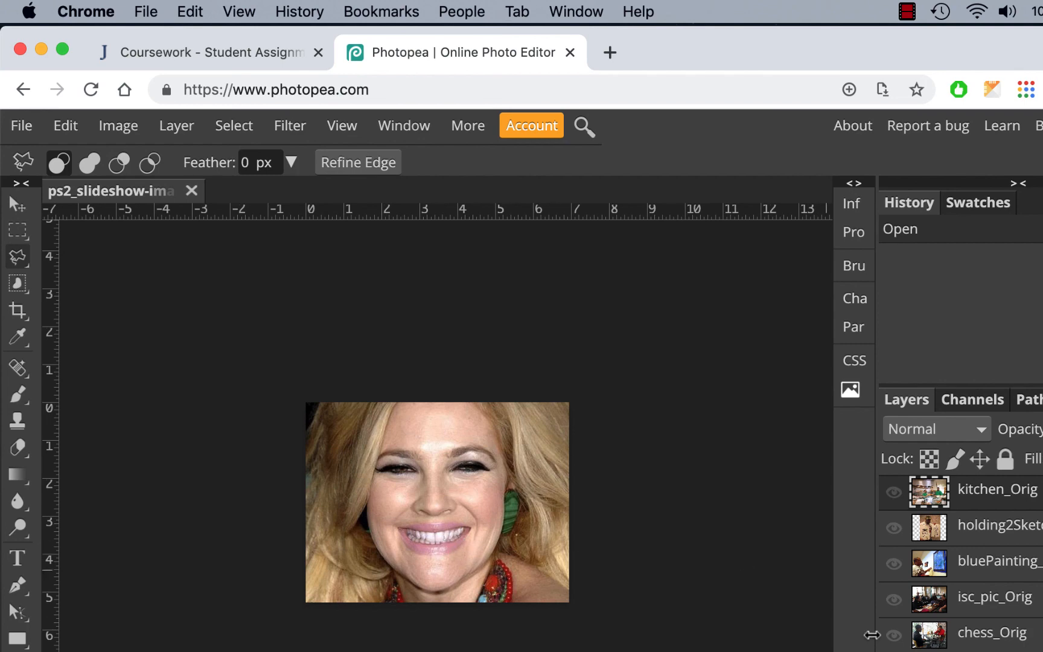
left_click(894, 651)
left_click(893, 492)
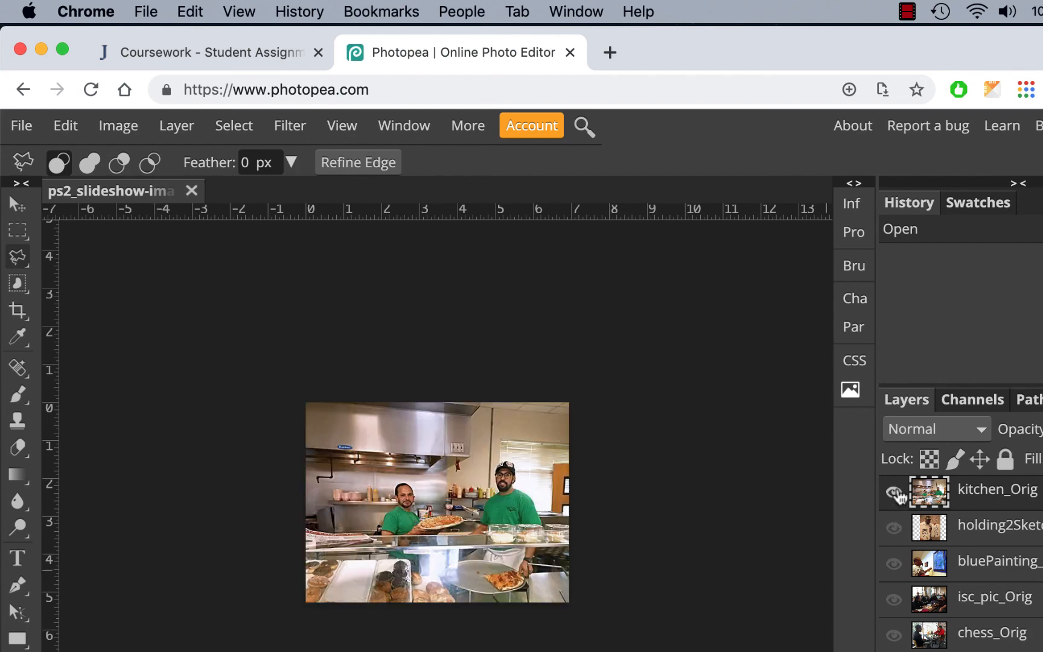